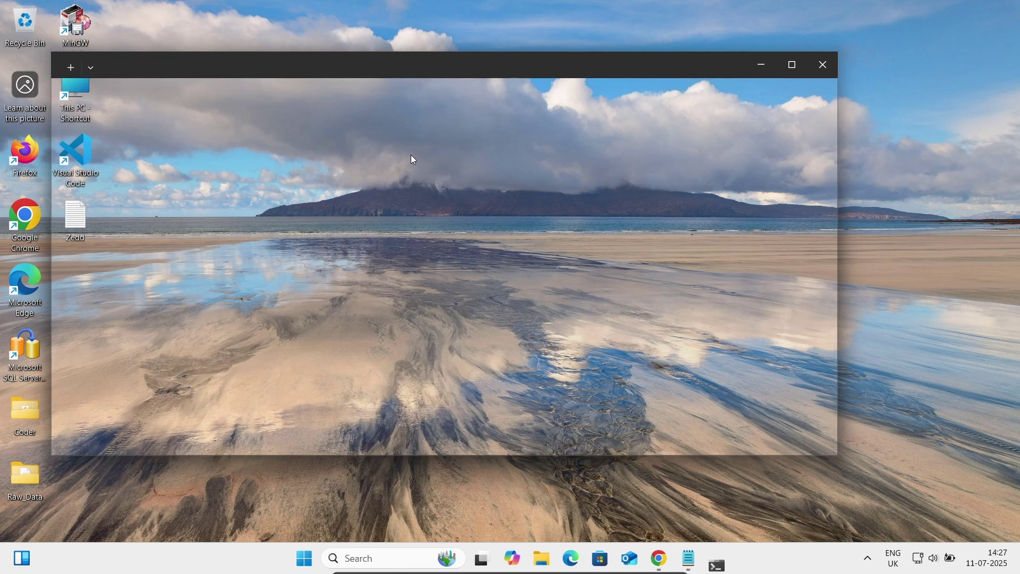
Step: Run gcc and g++ without arguments in Command Prompt to check that both compilers are available
type("gcc")
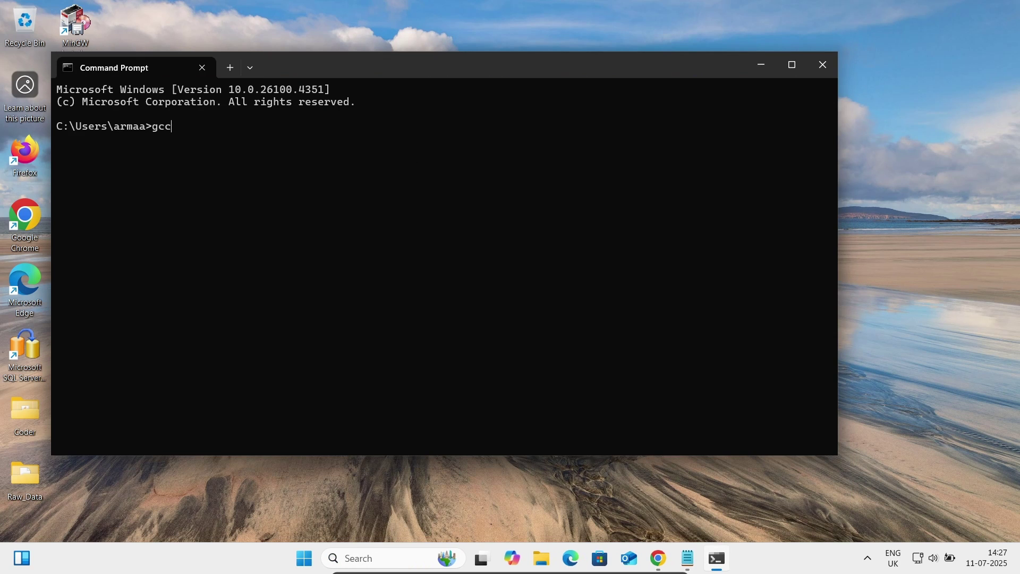
key("Return")
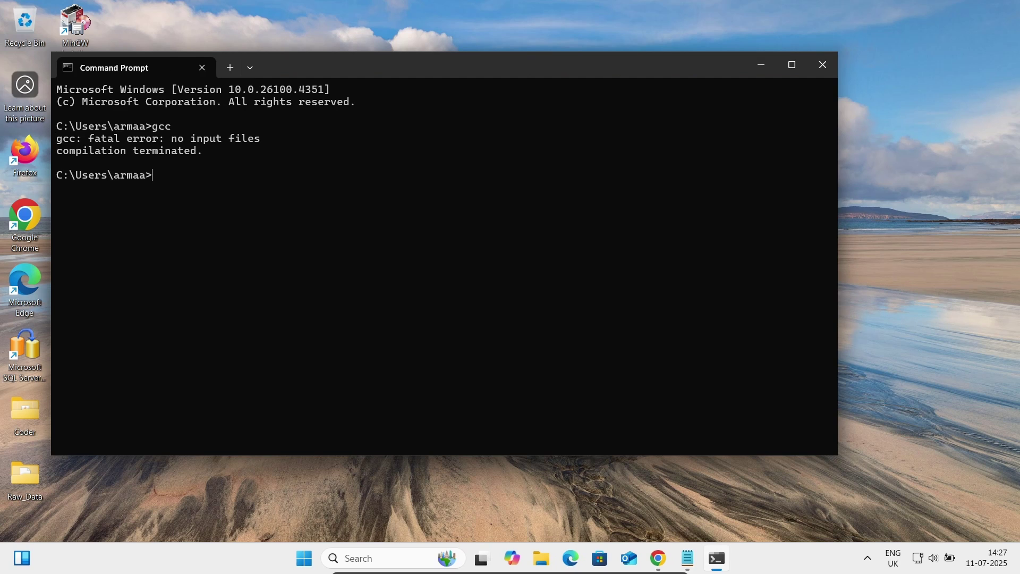
type("g++")
key("Return")
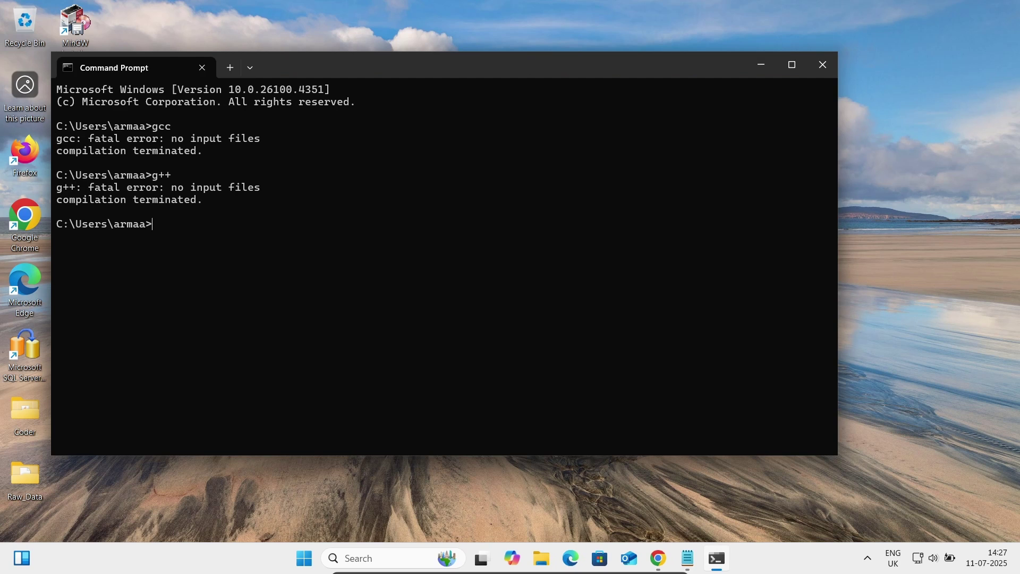
Step: Check the compiler versions with gcc --version and g++ --version, and close Command Prompt
type("gcc ")
type("--version")
type("g")
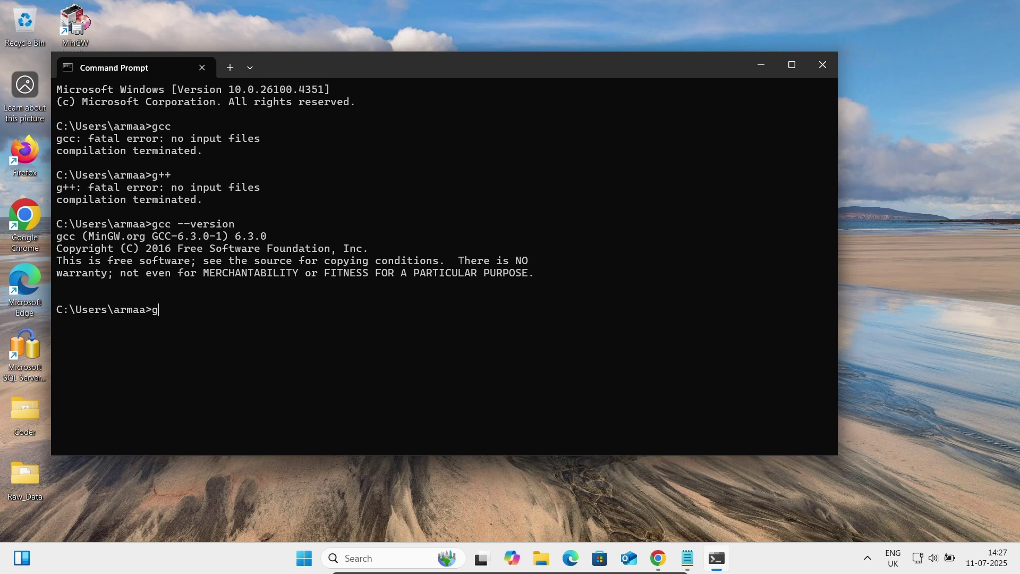
type("++ --version")
key("Return")
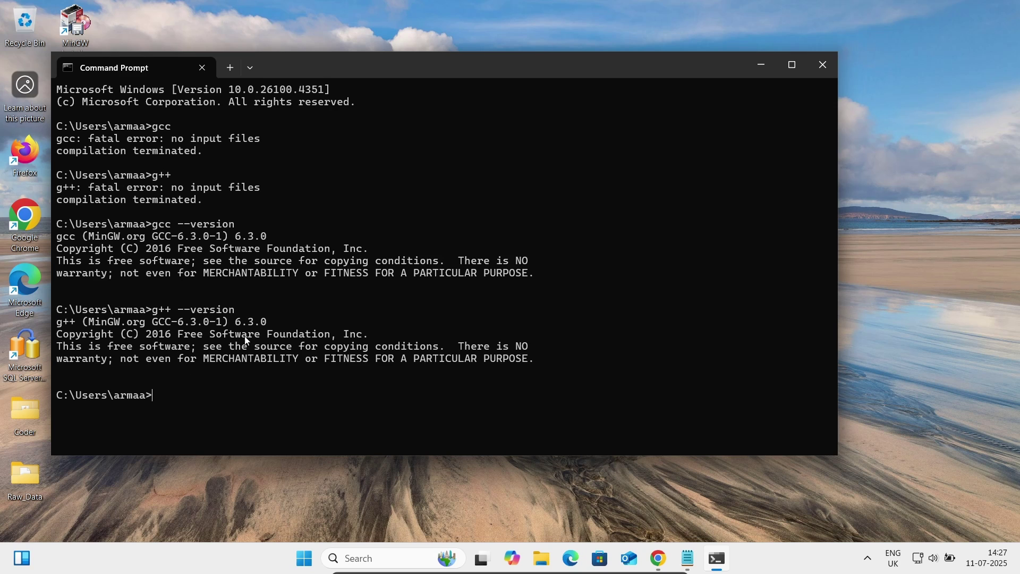
left_click(822, 65)
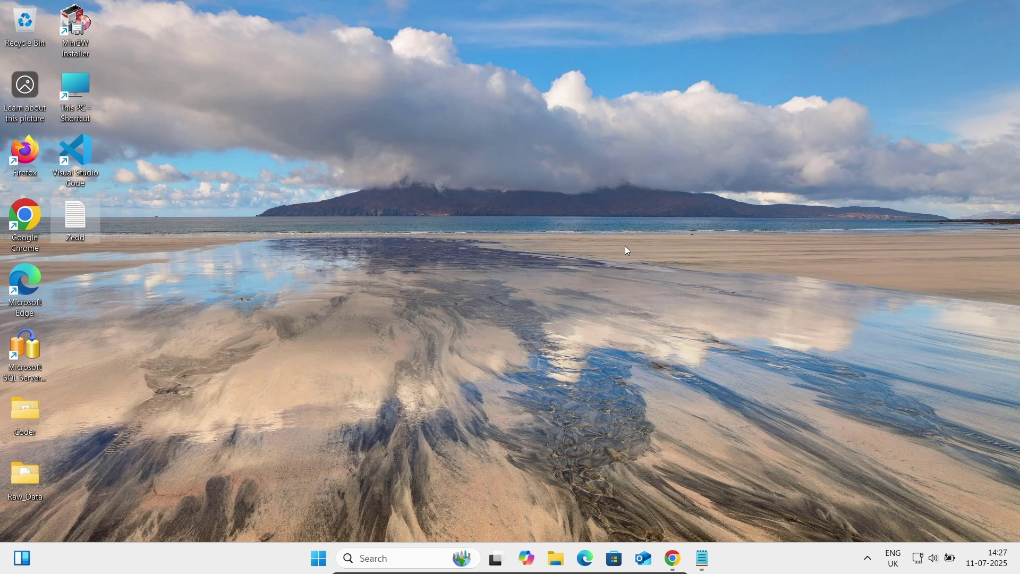
Step: Switch to Chrome and open the binary releases download page of the official Code::Blocks website, dismissing the ad
left_click(673, 559)
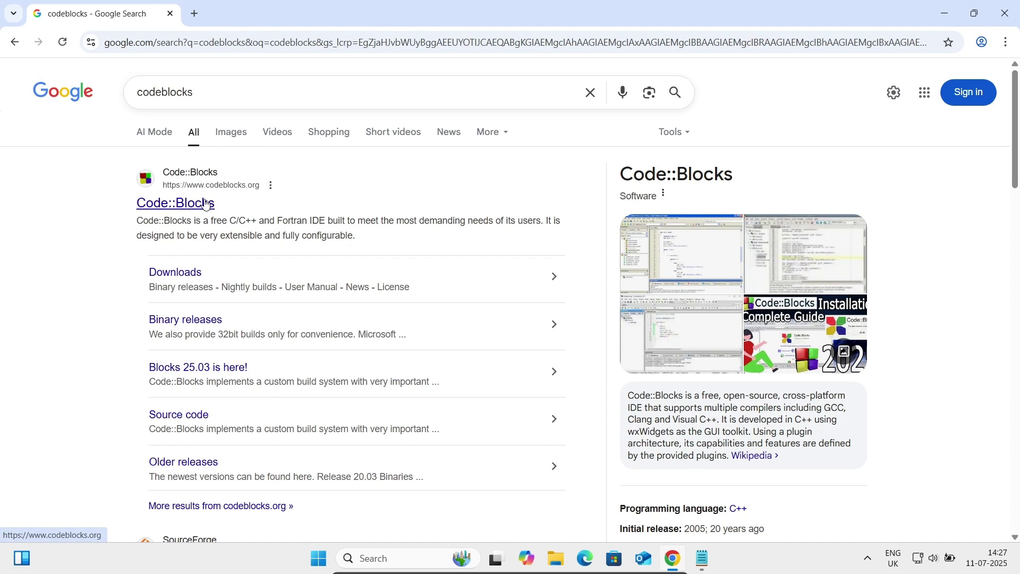
left_click(195, 213)
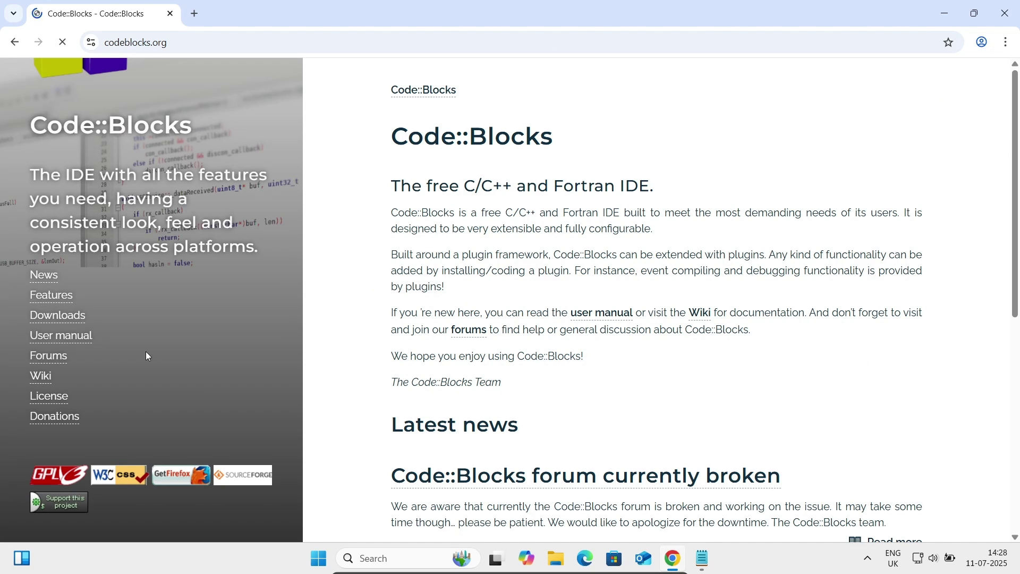
left_click(55, 317)
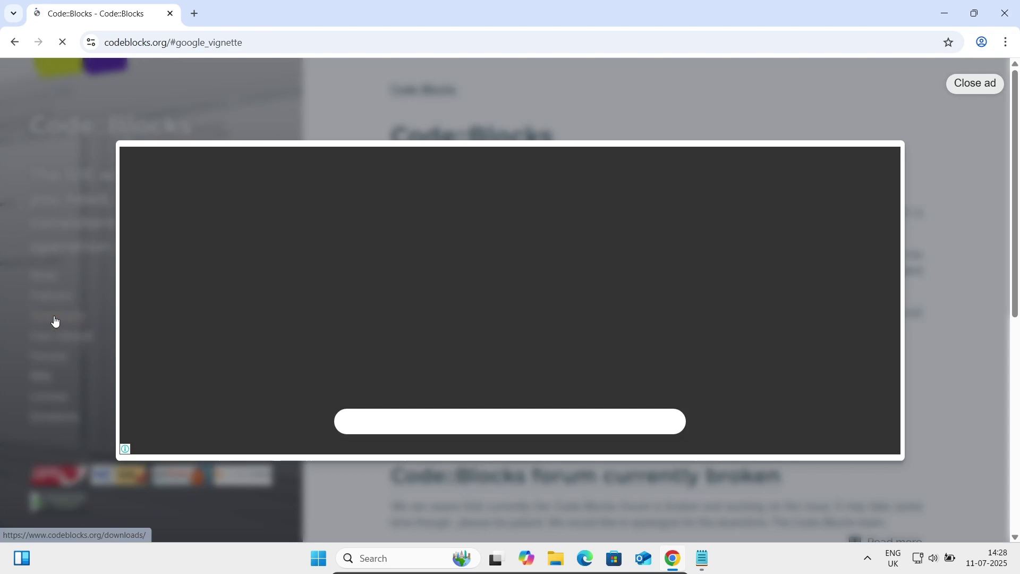
left_click(979, 86)
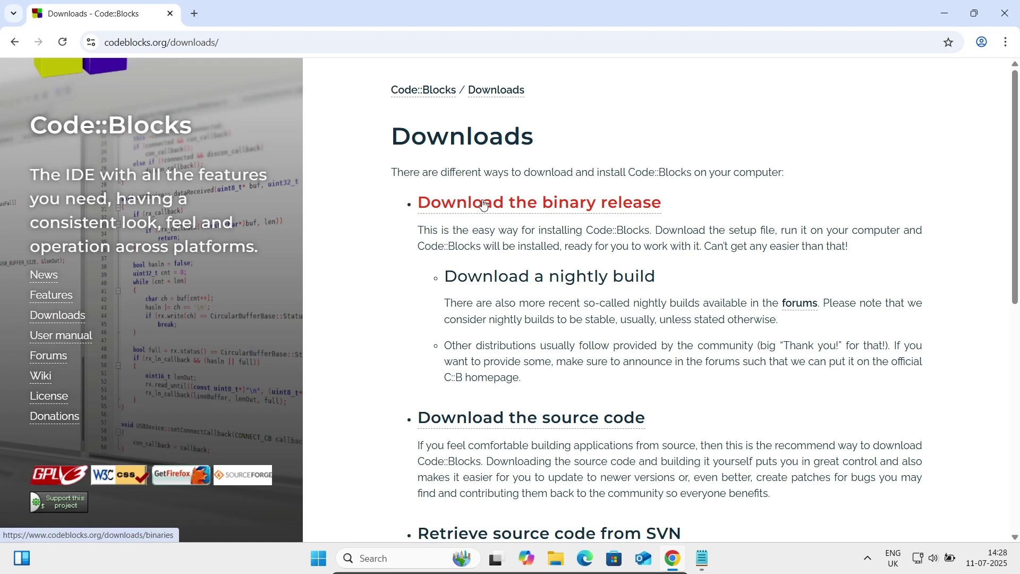
left_click(485, 206)
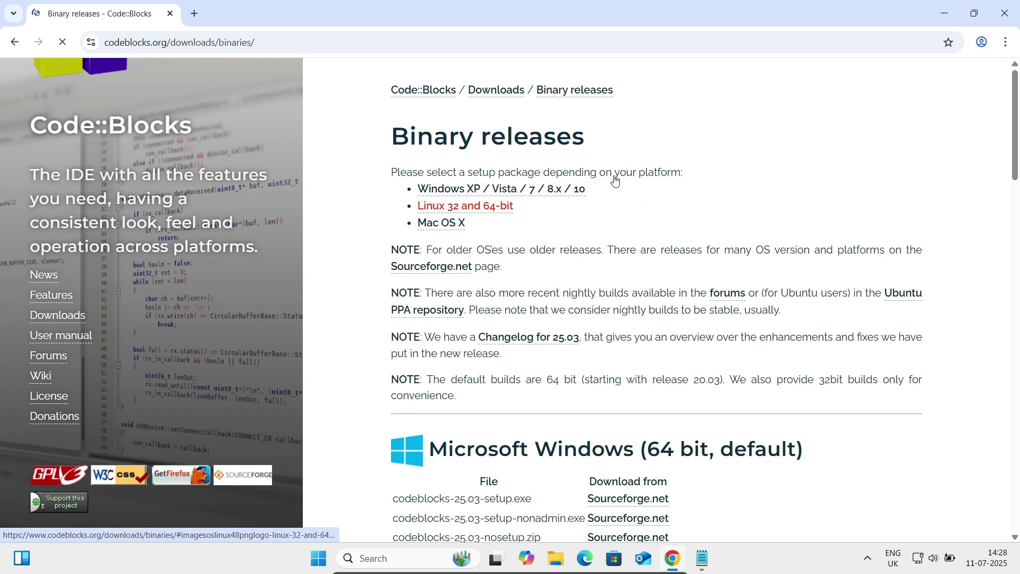
Step: Download codeblocks-25.03-setup.exe for 64-bit Windows from Sourceforge.net and show the downloaded file in its folder
scroll(546, 212, "down", 5)
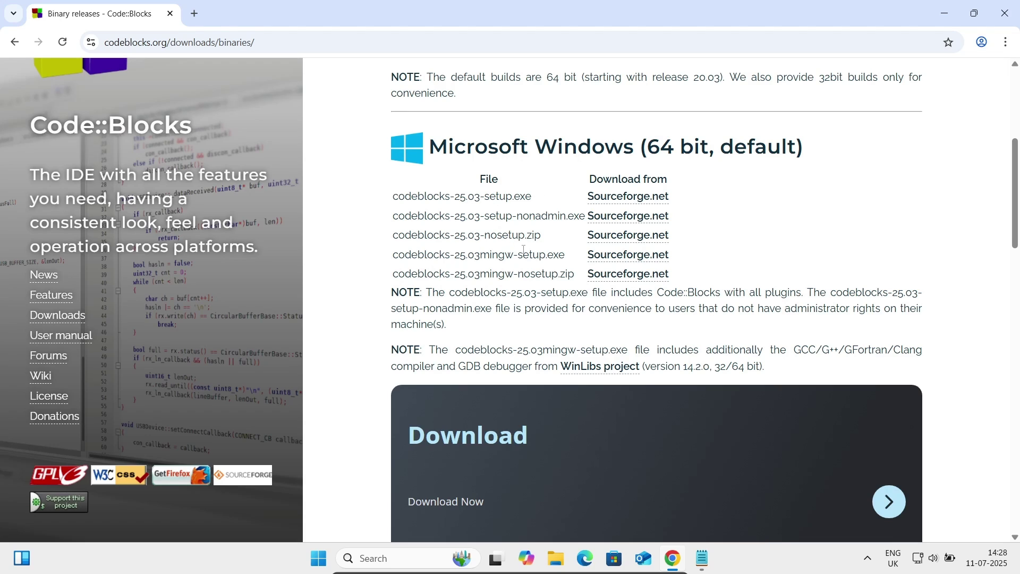
left_click(627, 198)
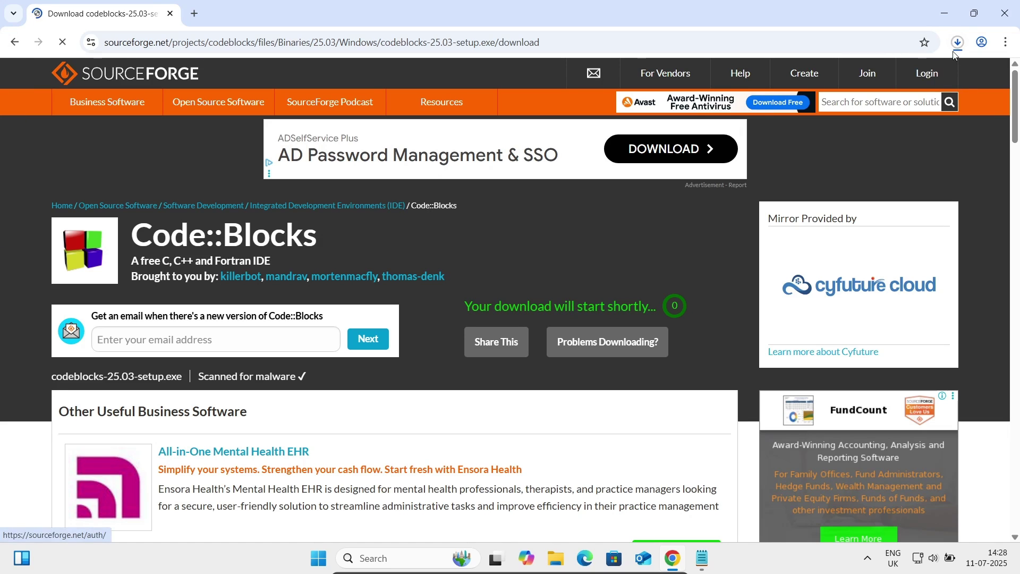
left_click(956, 44)
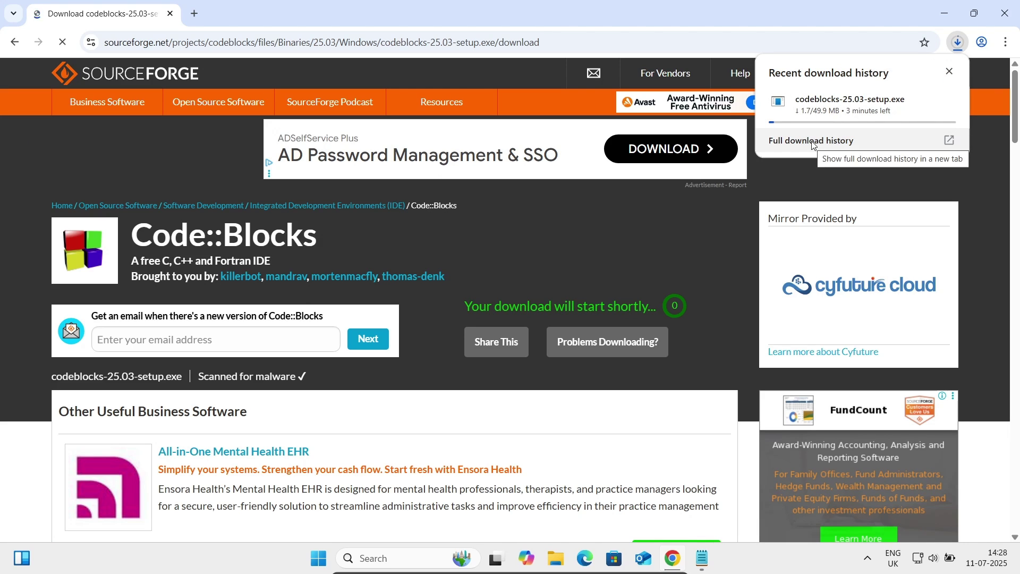
mouse_move(857, 105)
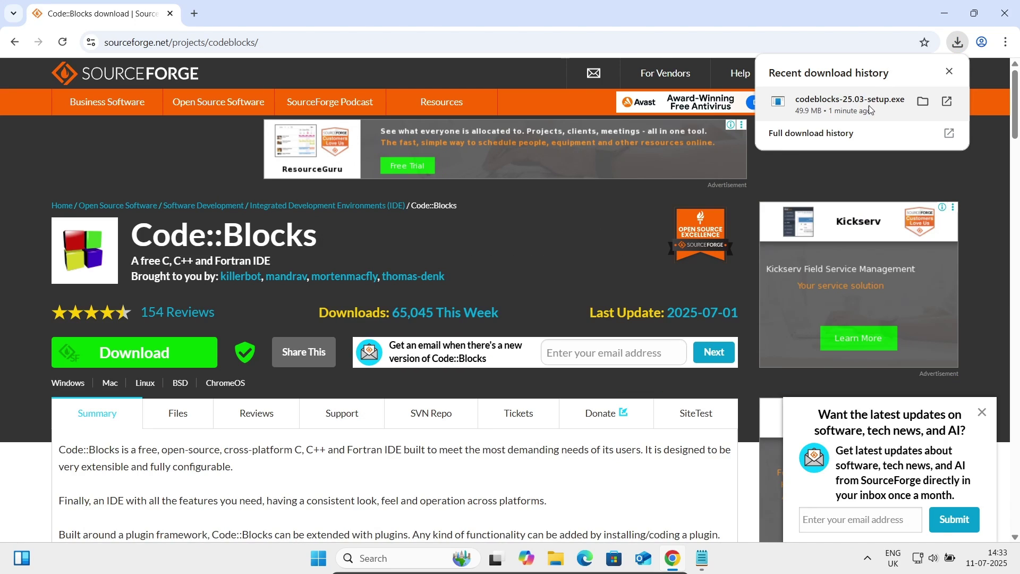
left_click(923, 104)
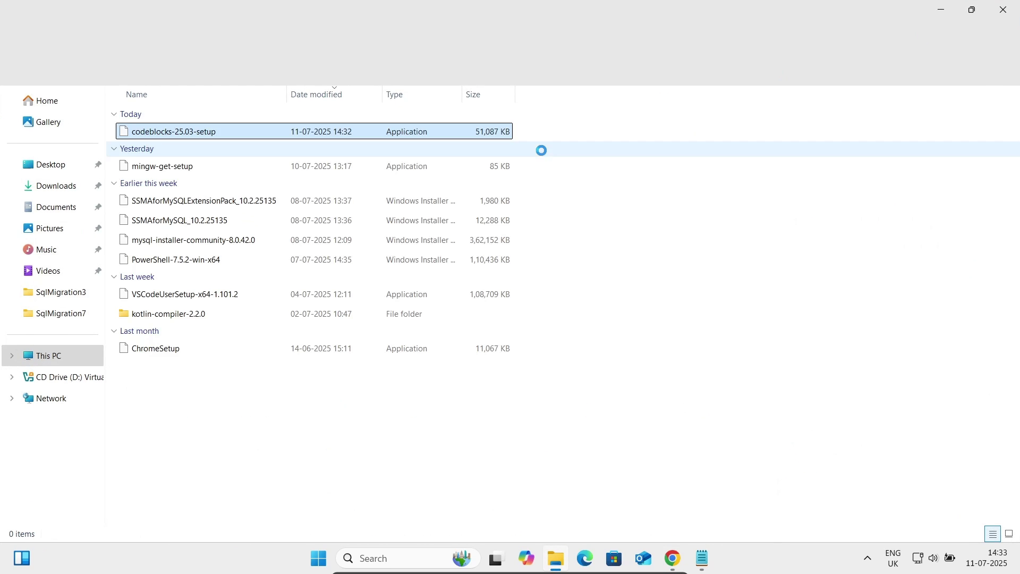
Step: Run codeblocks-25.03-setup despite the SmartScreen block, minimise the open windows, and allow it to make changes to the device
double_click(163, 133)
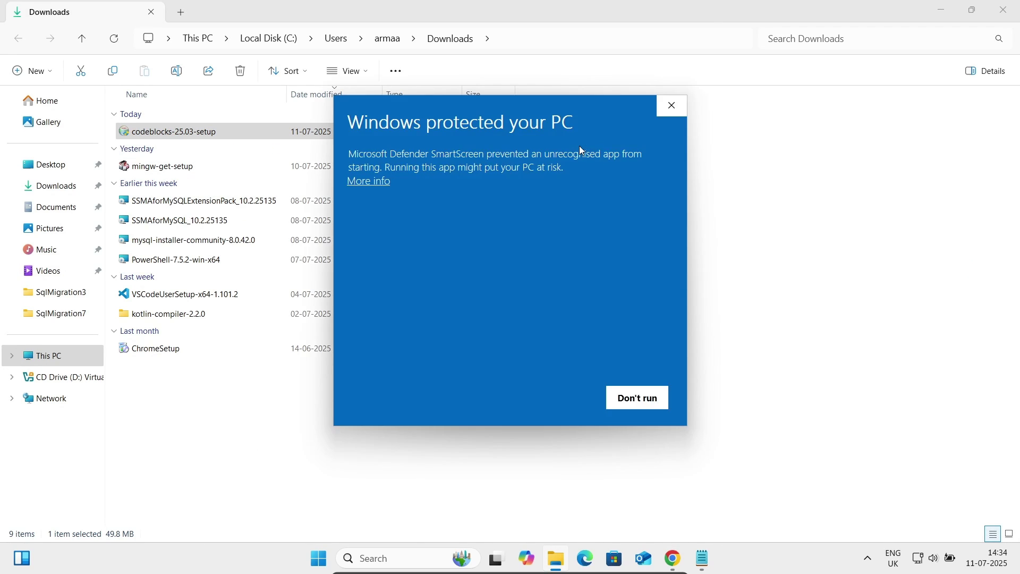
left_click(363, 182)
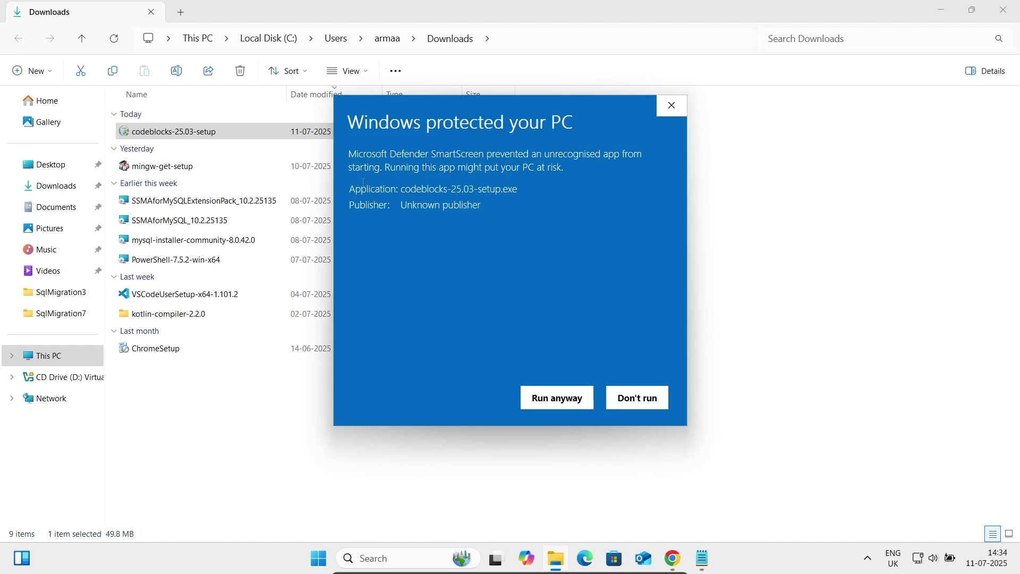
left_click(547, 401)
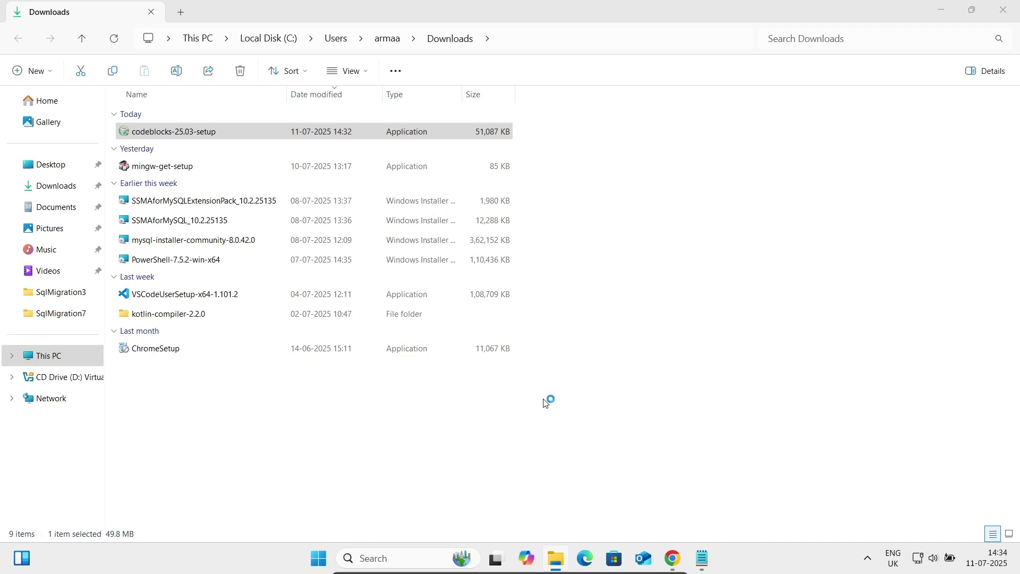
left_click(939, 9)
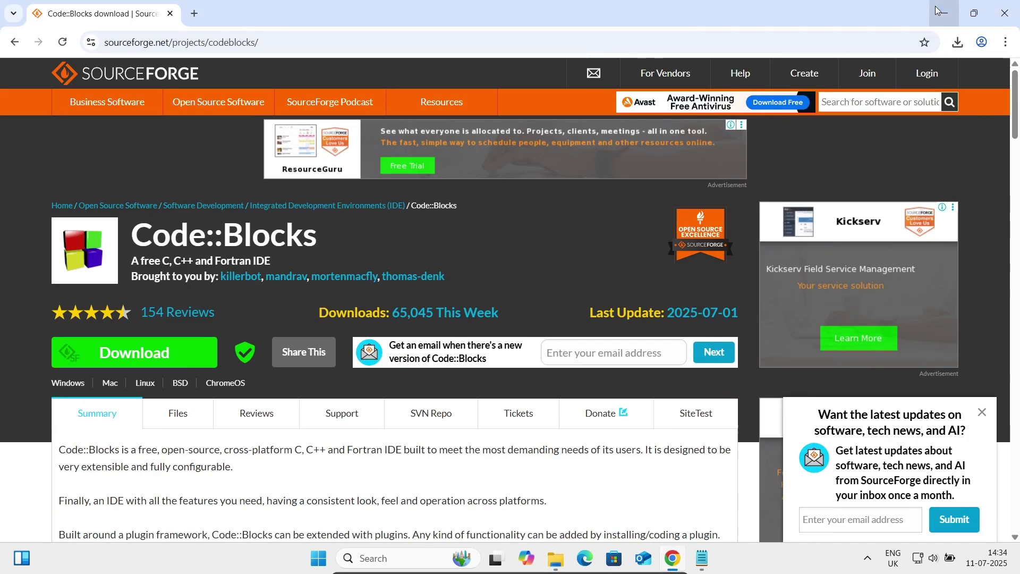
left_click(939, 9)
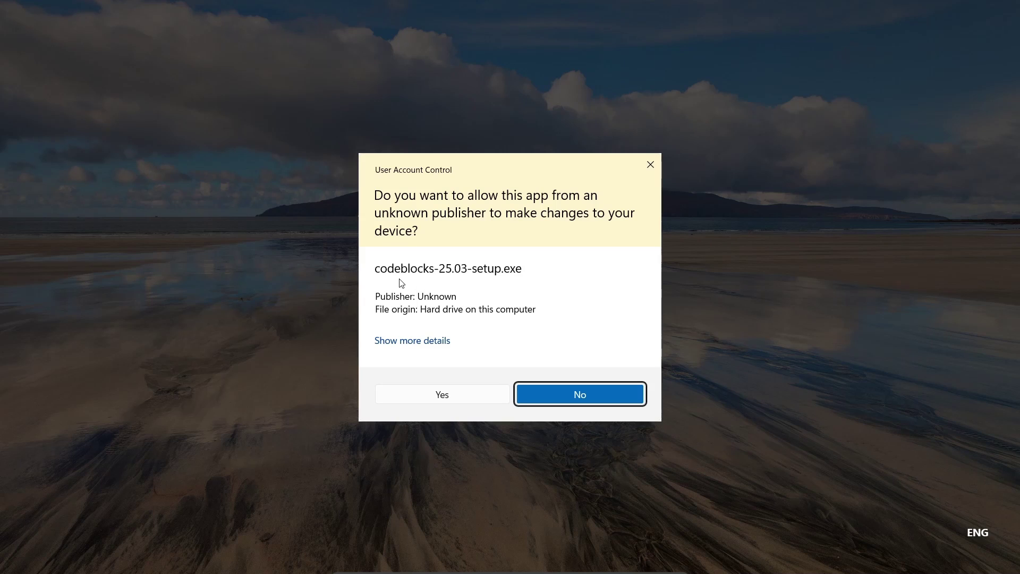
left_click(417, 393)
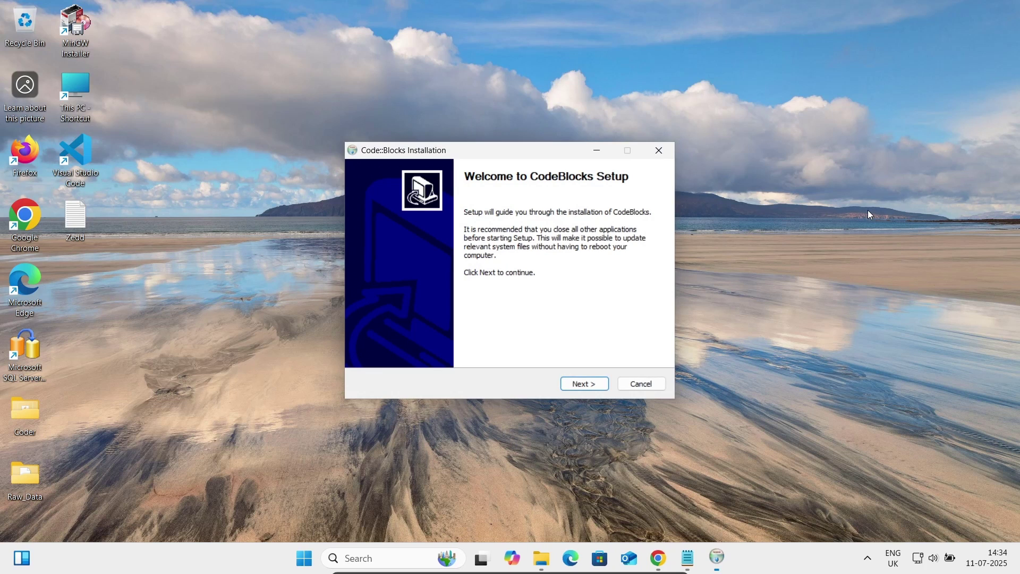
Step: Install CodeBlocks in C:\Program Files\CodeBlocks with the licence accepted and default components, decline running it immediately, and finish the setup
left_click(595, 384)
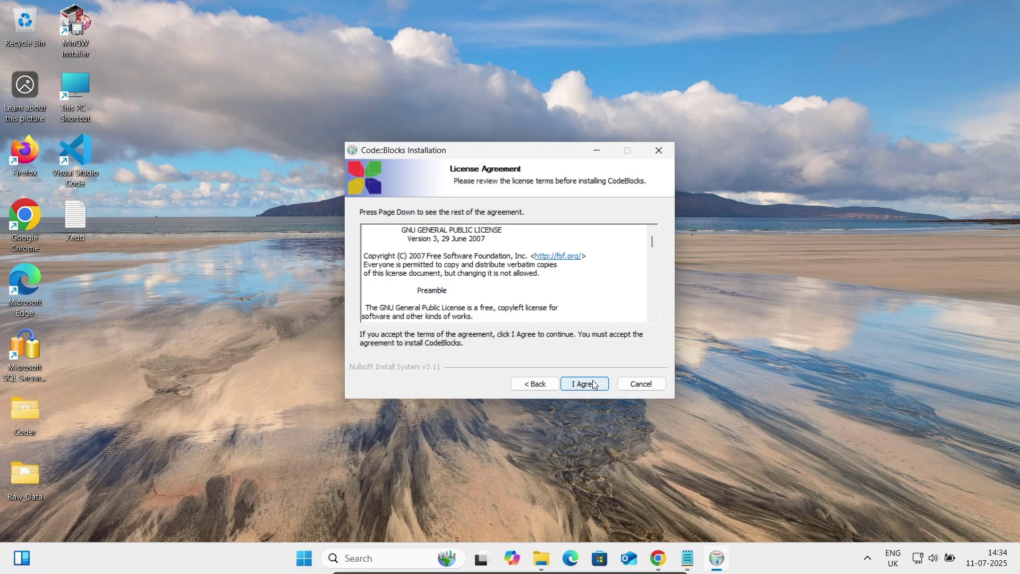
left_click(594, 385)
left_click(595, 385)
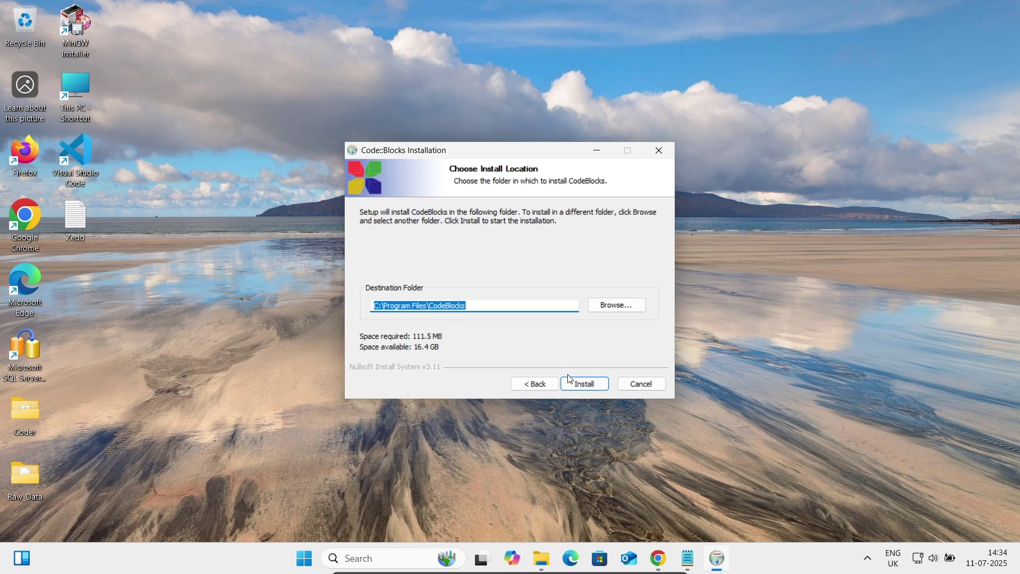
left_click(594, 389)
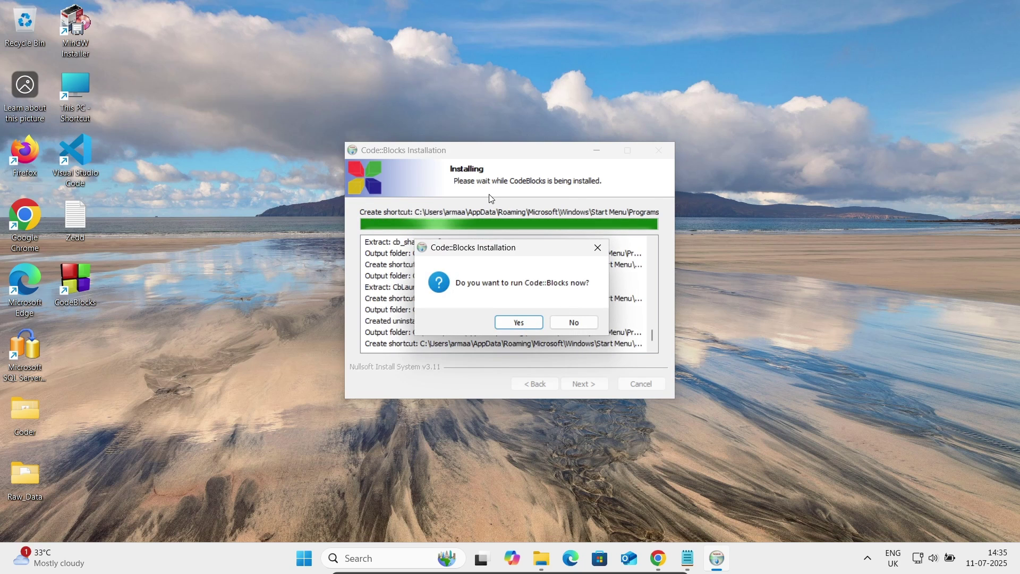
left_click(571, 326)
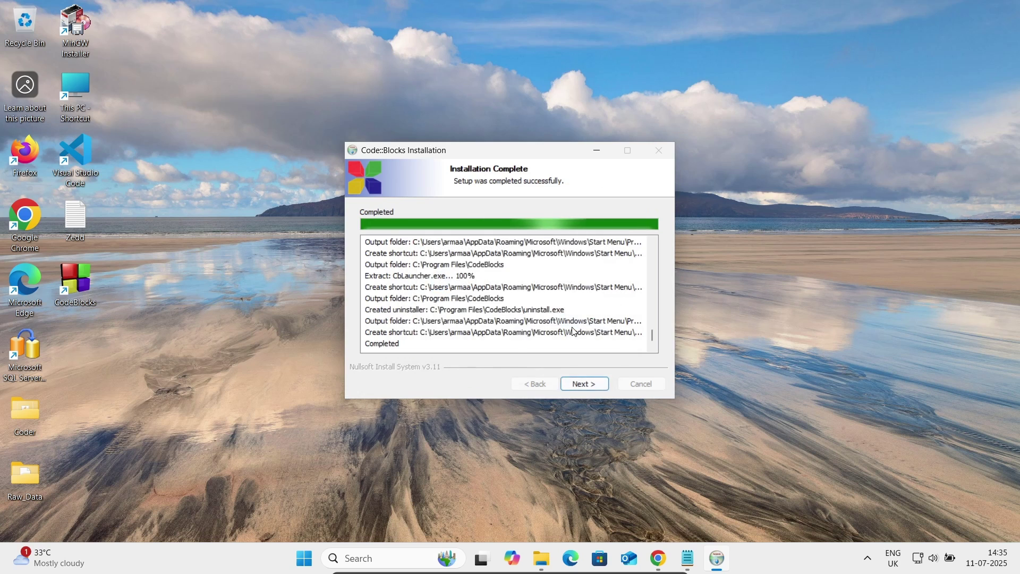
left_click(585, 389)
left_click(585, 385)
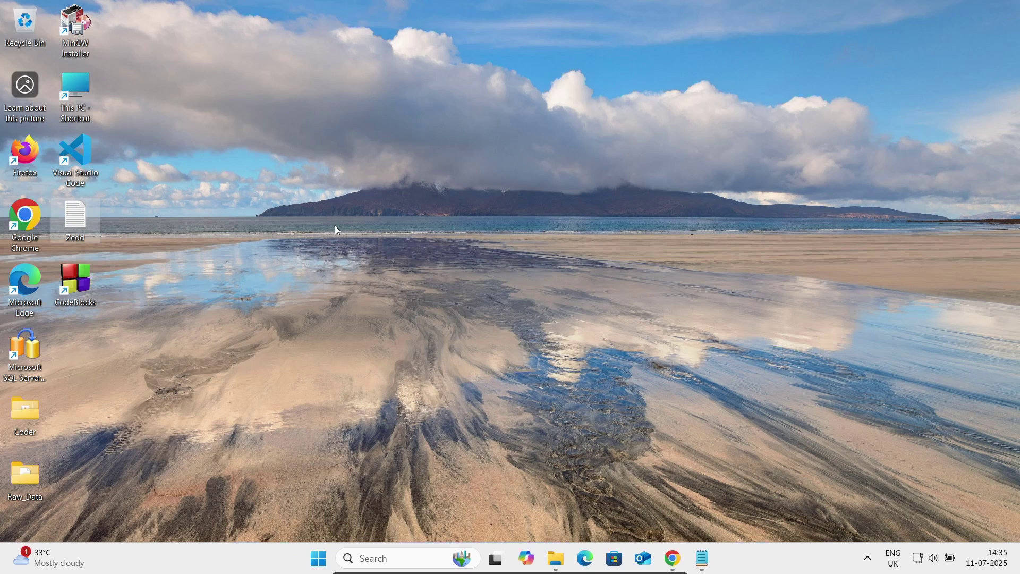
Step: Launch CodeBlocks, set GNU GCC Compiler as the default compiler, and leave the C/C++ file associations as they are
double_click(83, 282)
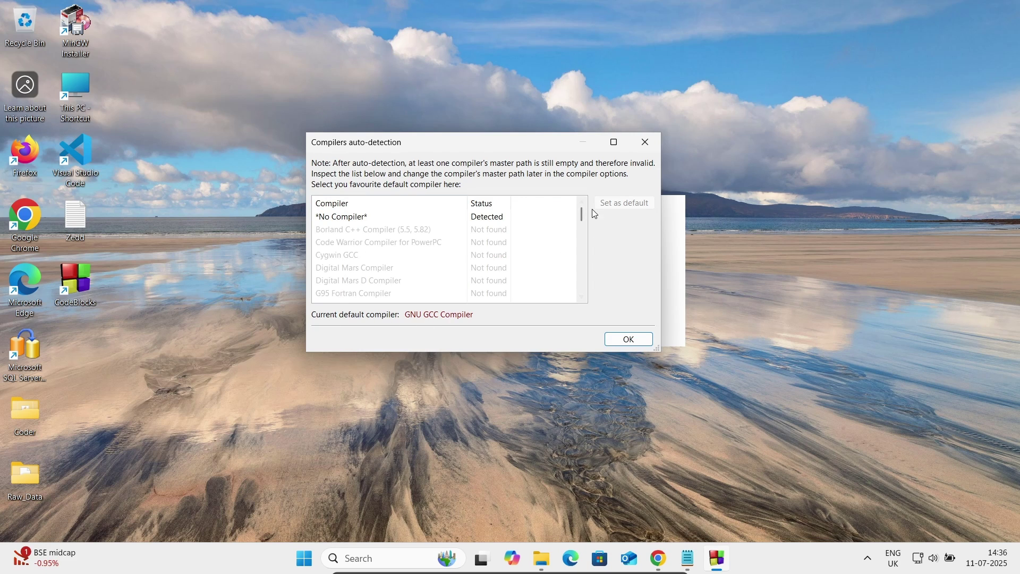
left_click_drag(582, 212, 584, 227)
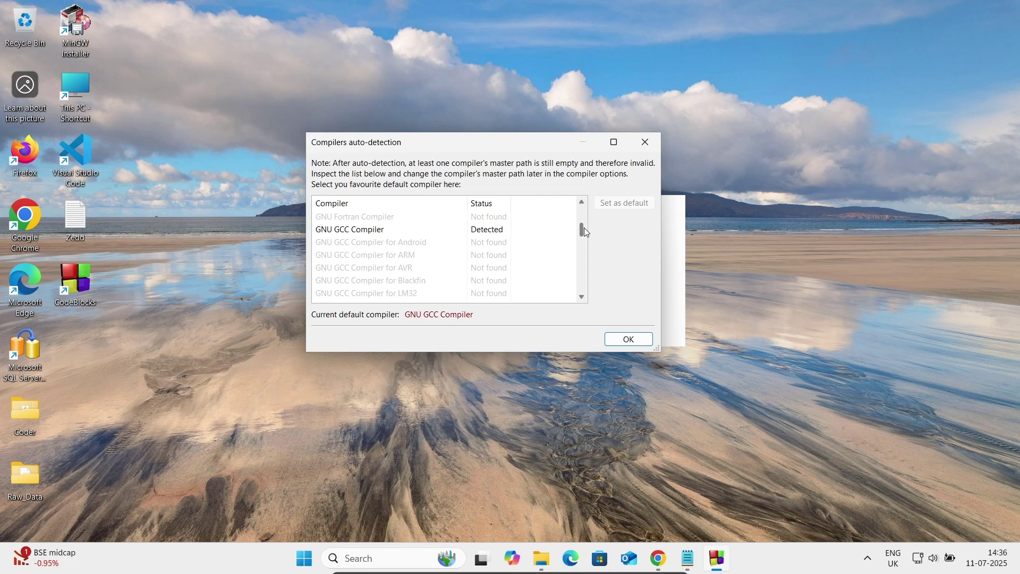
left_click(474, 231)
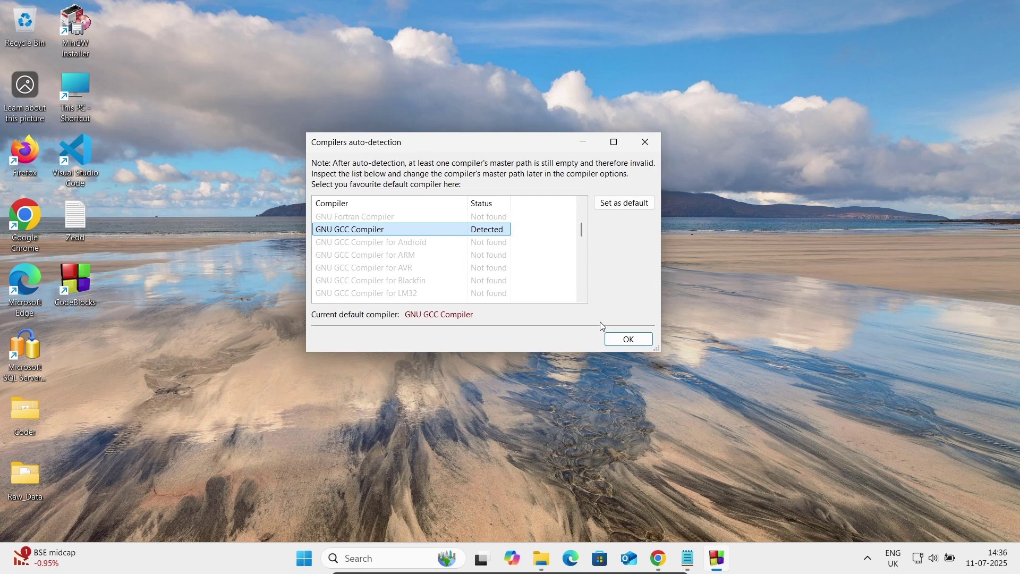
left_click(610, 205)
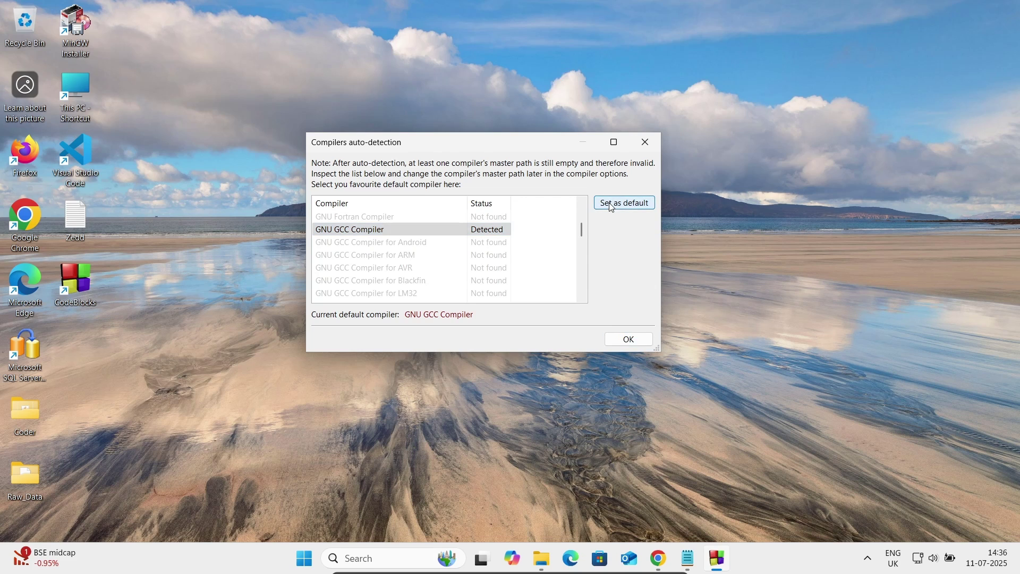
left_click(629, 339)
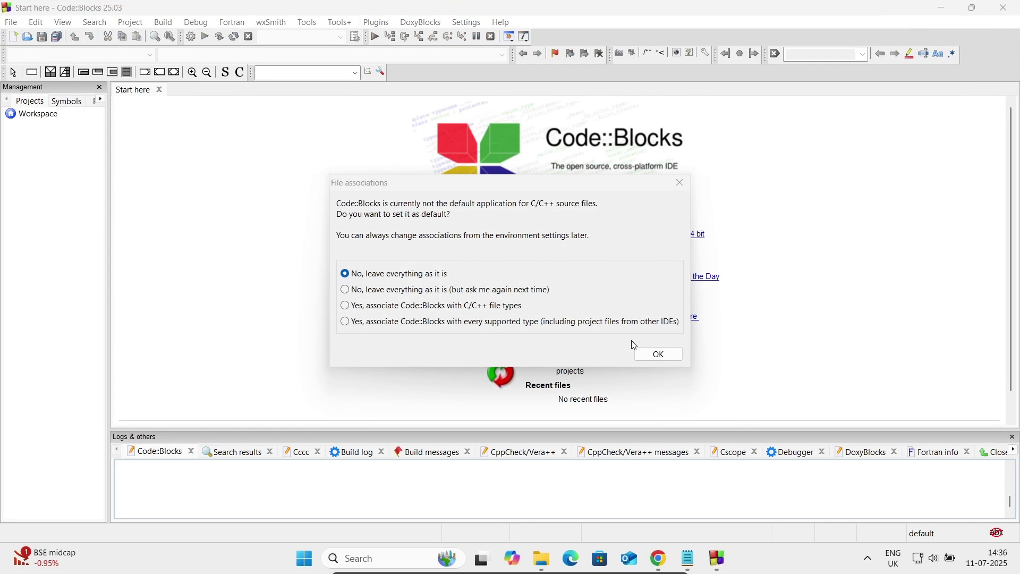
left_click(654, 354)
Step: Start a new console application project in C++ and title it Testcpp
left_click(17, 26)
mouse_move(34, 37)
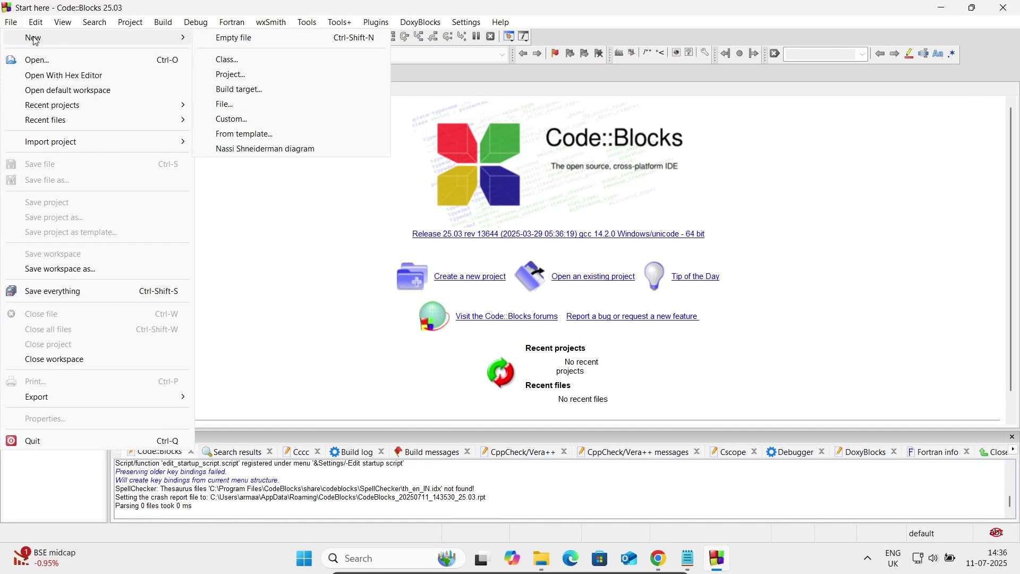
left_click(236, 76)
left_click(592, 181)
left_click(670, 150)
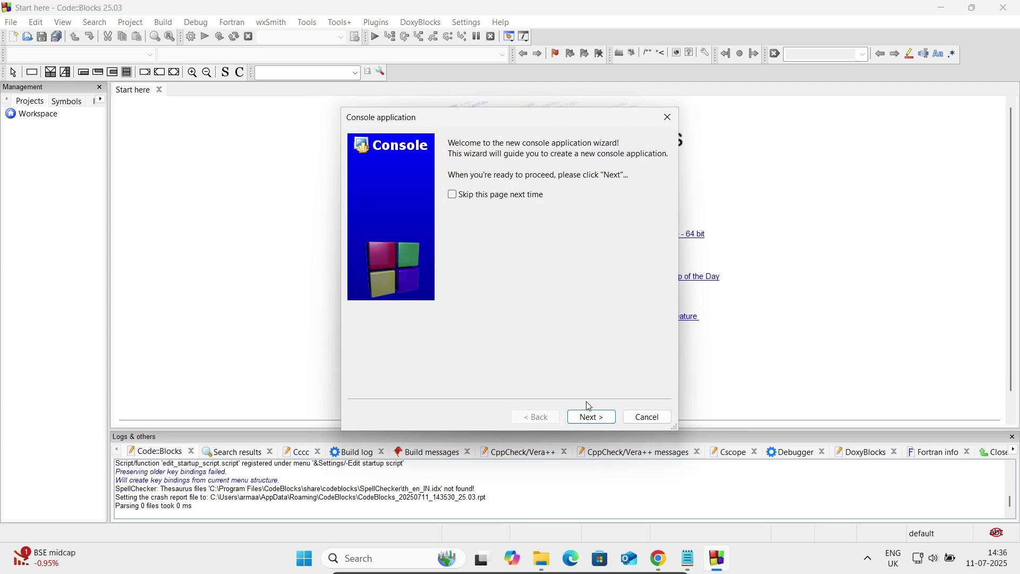
left_click(588, 420)
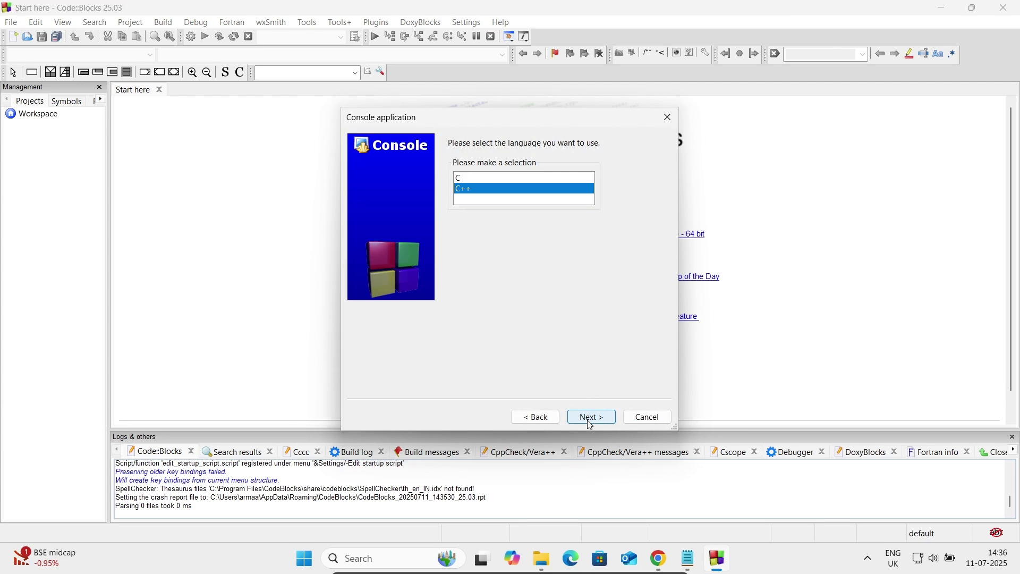
left_click(591, 423)
type("Testcpp")
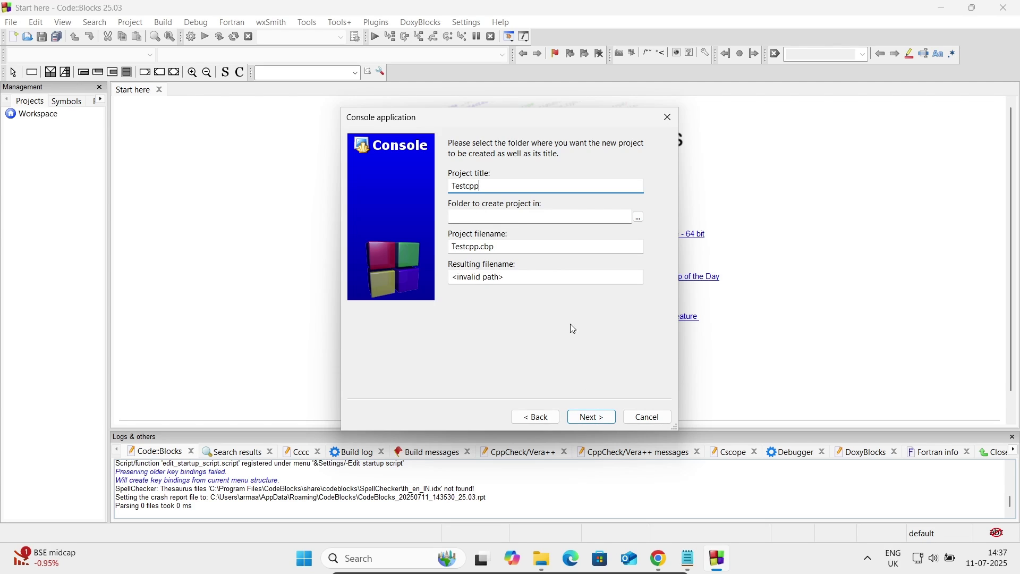
Step: Switch to File Explorer, examine the Coder folder on the Desktop, and close the window
left_click(551, 560)
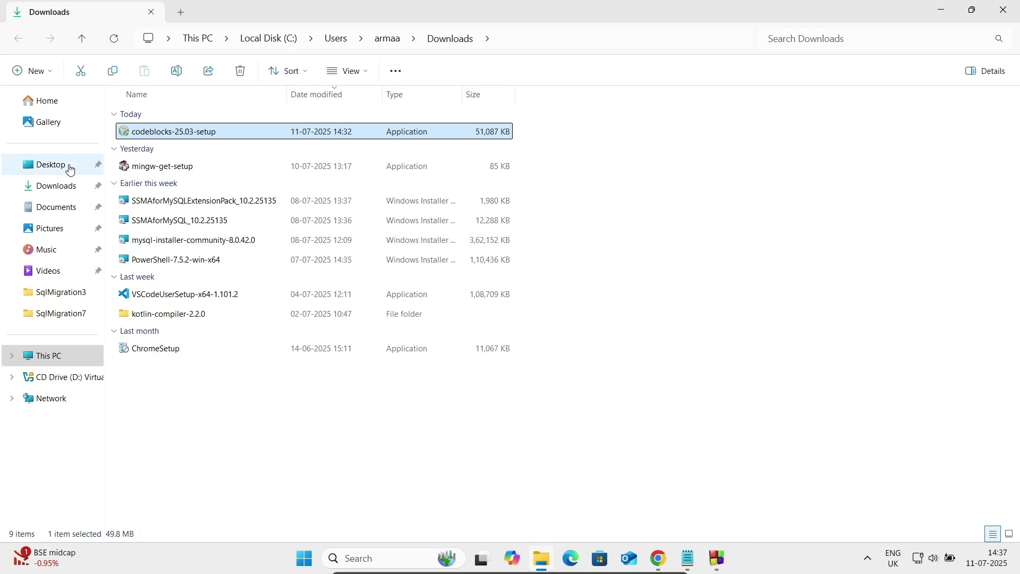
left_click(71, 166)
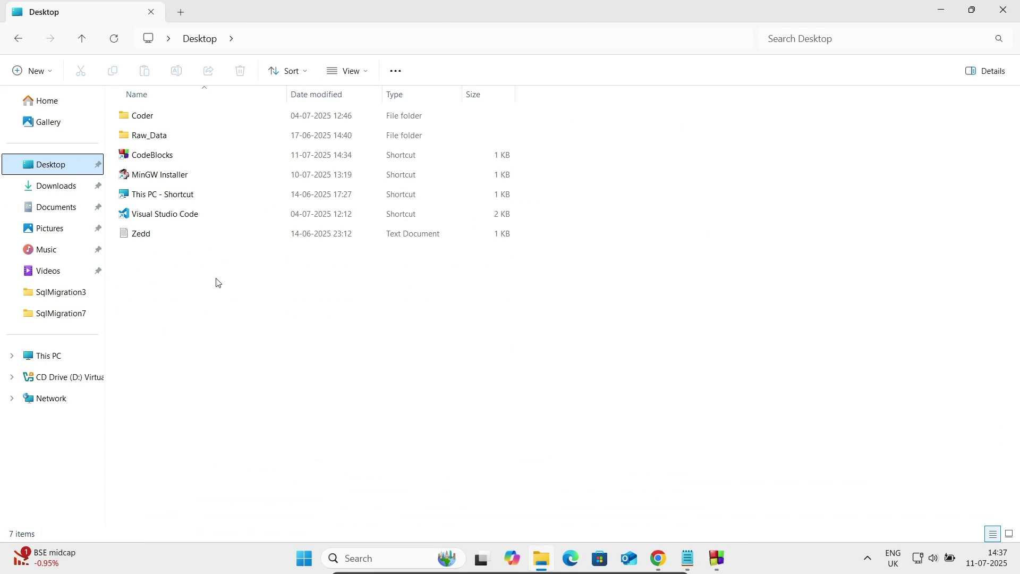
left_click(160, 118)
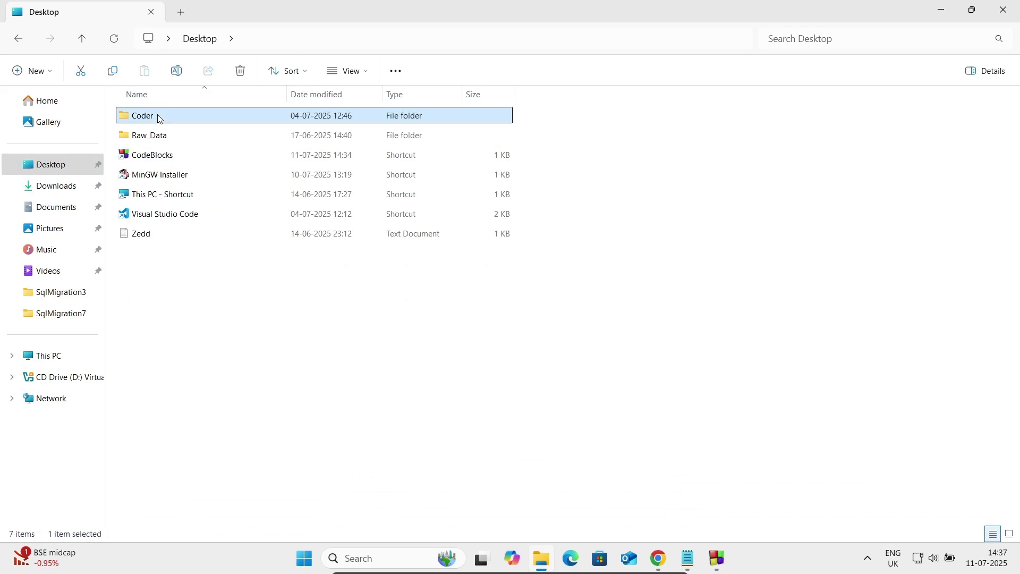
double_click(159, 118)
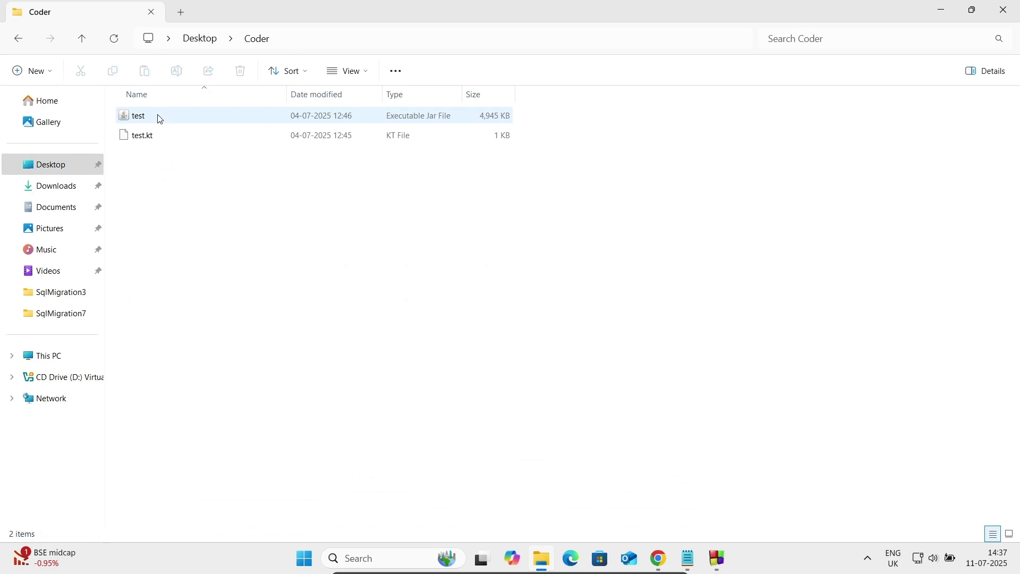
left_click(1011, 21)
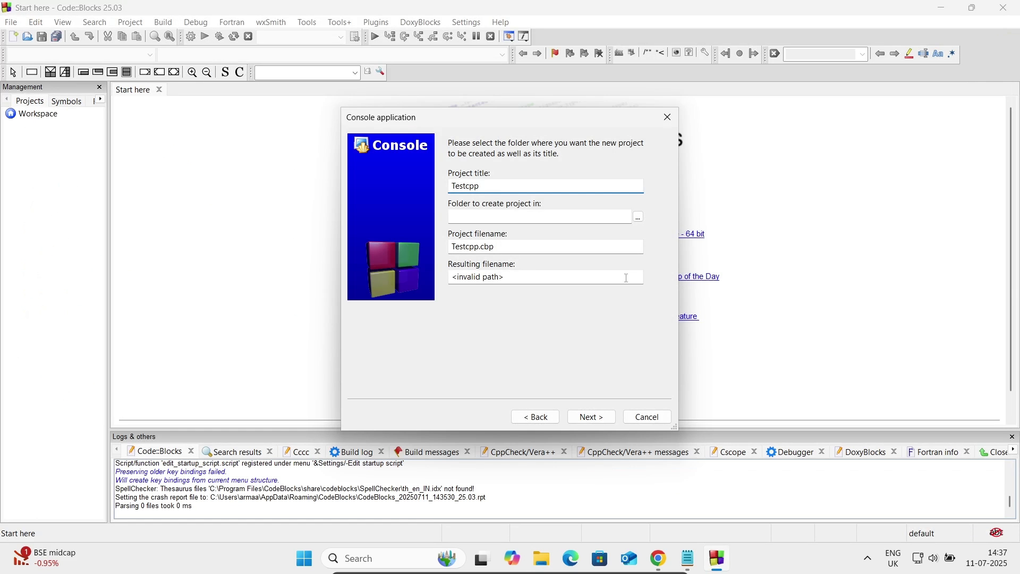
Step: Set the Coder folder on the Desktop as the location for the new project
left_click(638, 216)
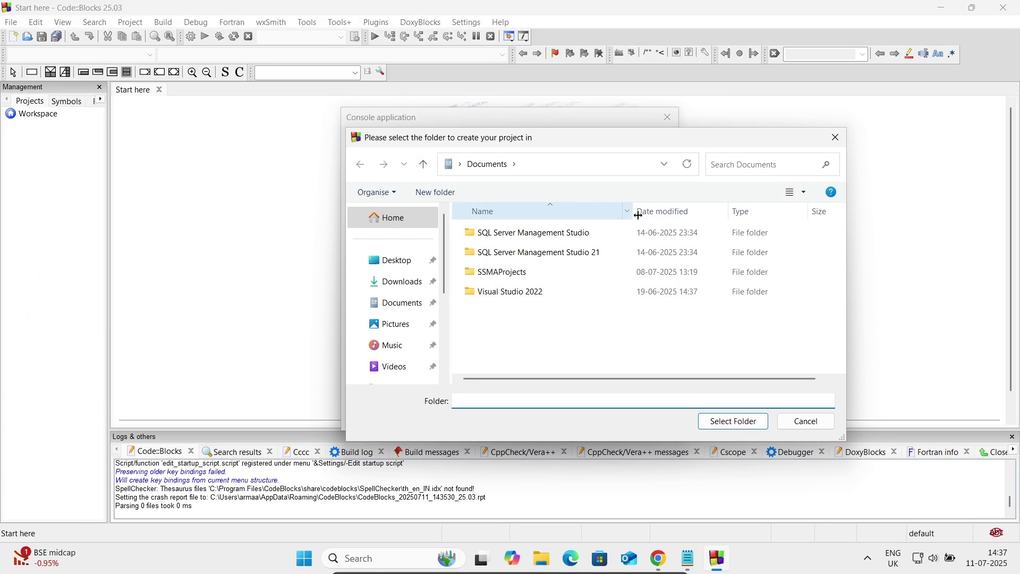
left_click(394, 260)
left_click(471, 233)
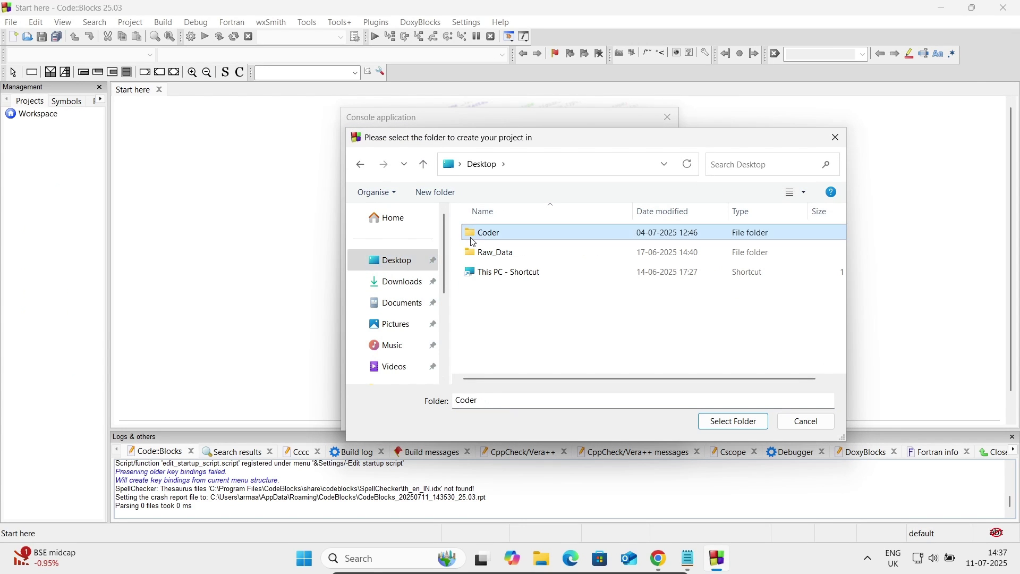
left_click(734, 423)
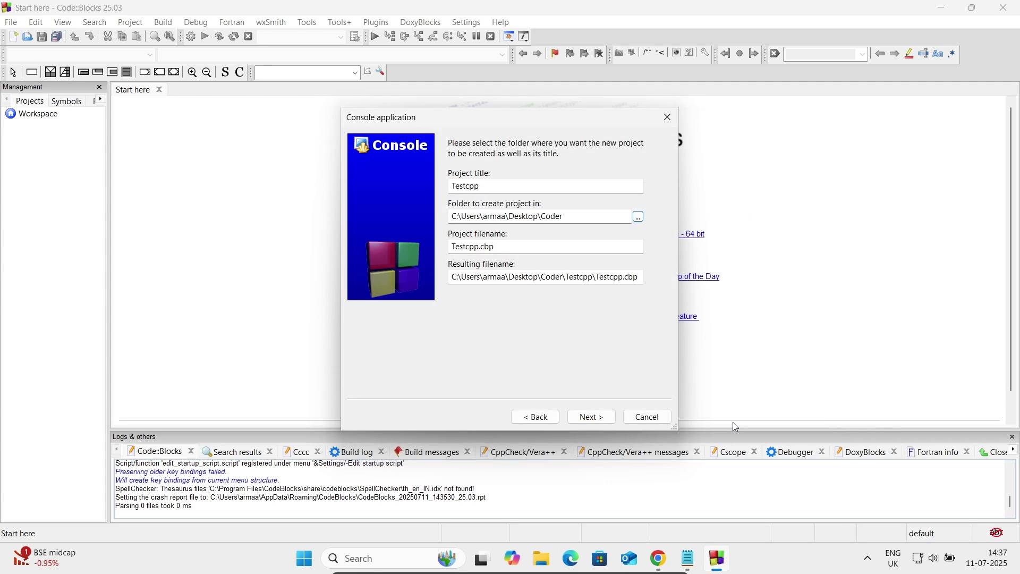
Step: Keep GNU GCC Compiler with the default Debug and Release configurations and finish creating the project
left_click(596, 420)
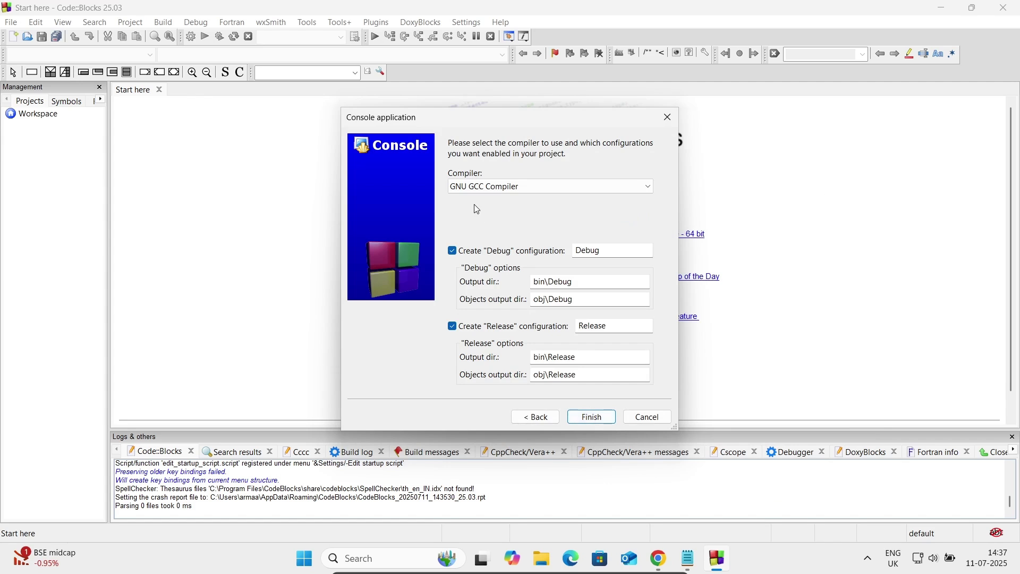
left_click(549, 190)
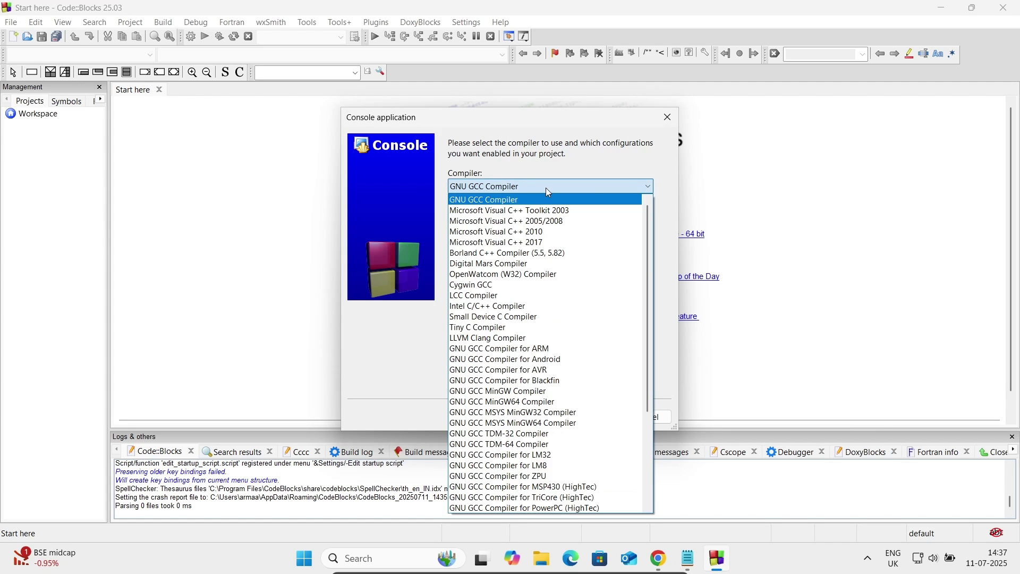
left_click(548, 189)
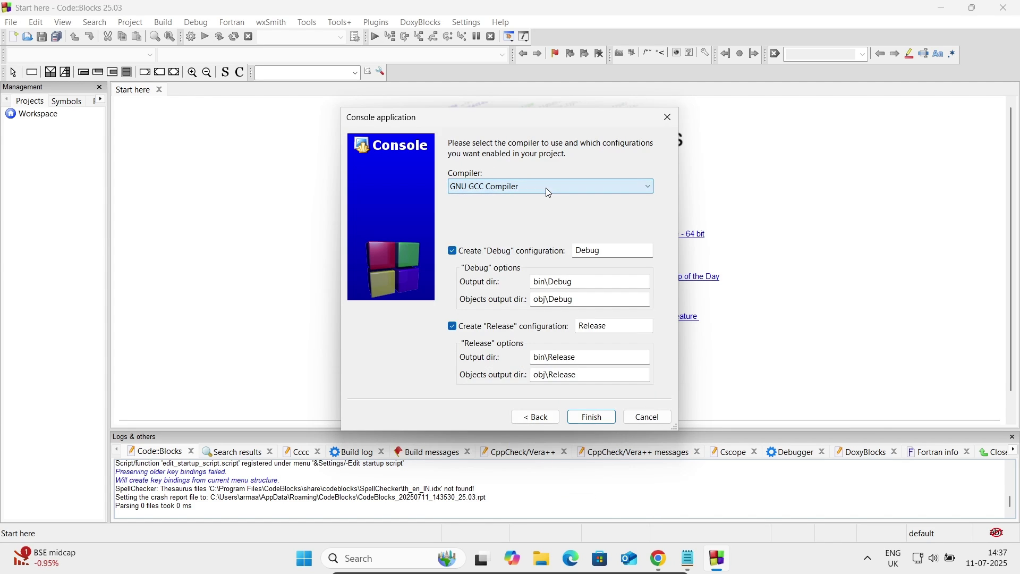
left_click(591, 419)
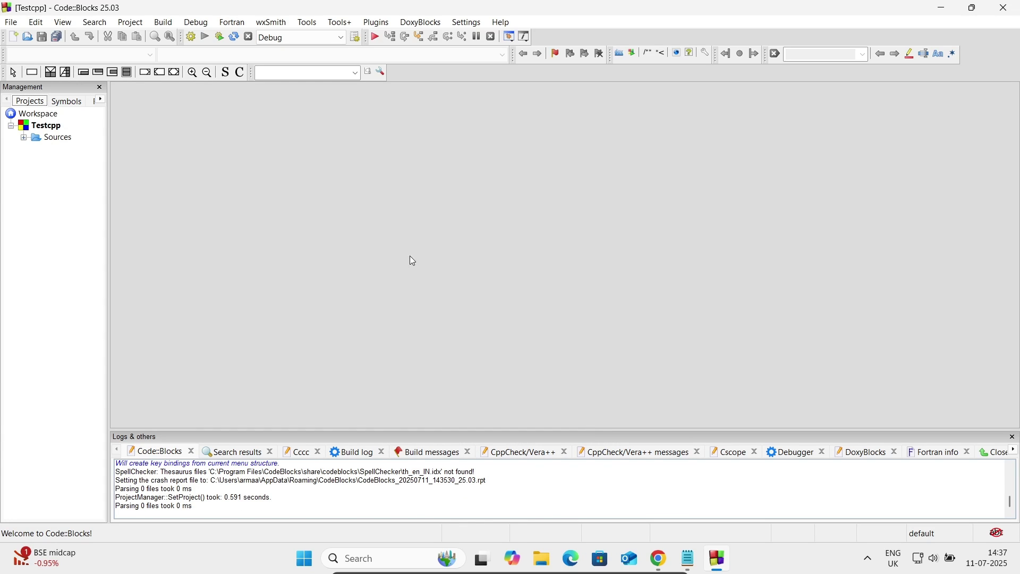
Step: Open main.cpp from the Testcpp project's Sources in the editor
left_click(24, 138)
double_click(68, 152)
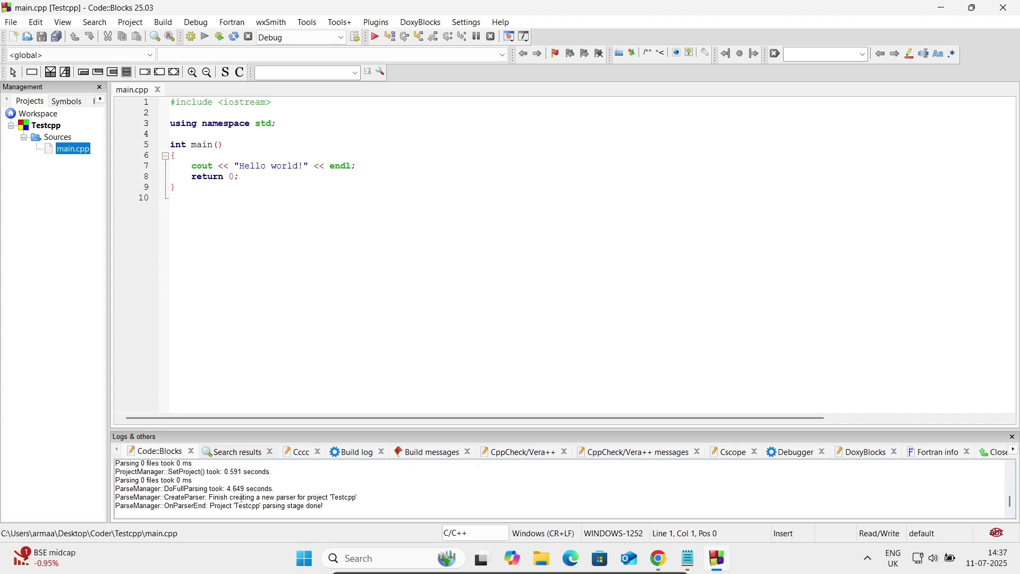
left_click(293, 300)
Step: Build the Testcpp project, run the program, and close its console window
left_click(166, 24)
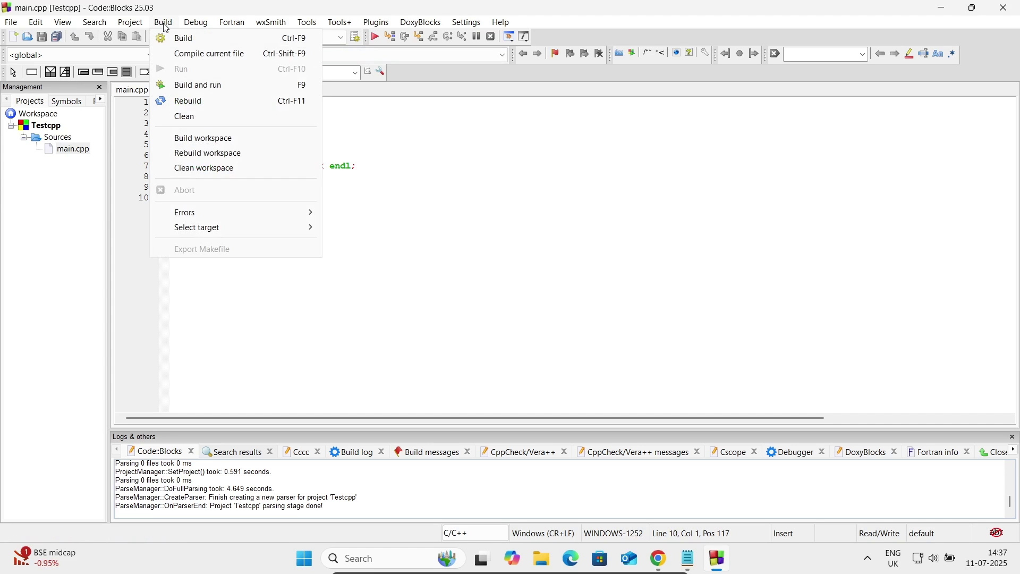
left_click(191, 38)
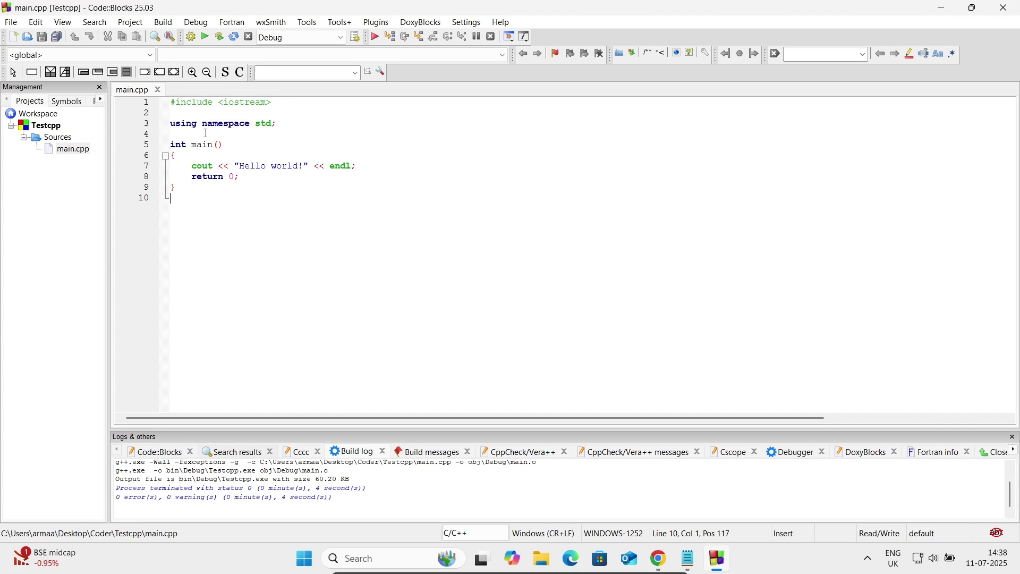
left_click(206, 37)
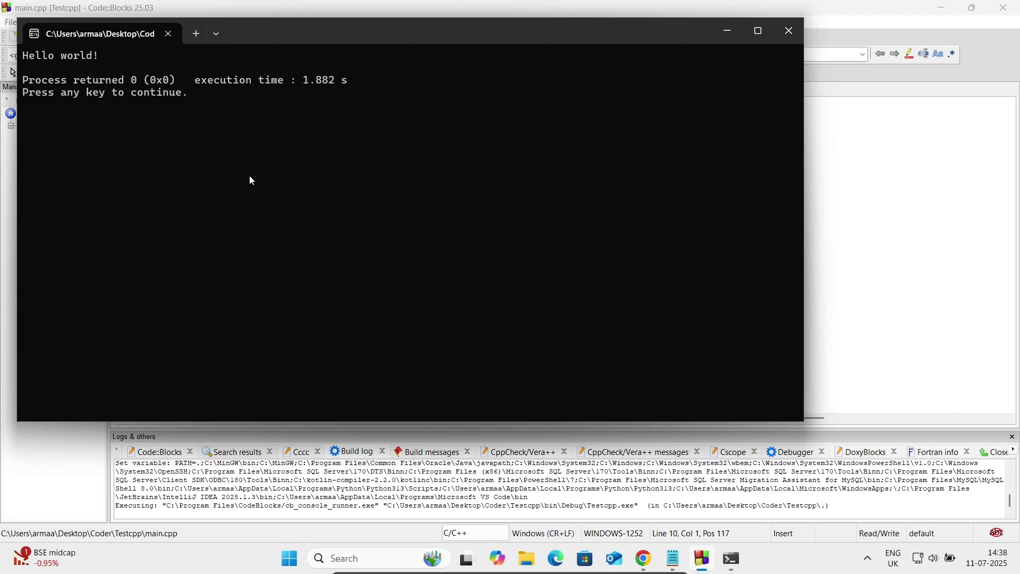
left_click(791, 30)
Step: Change the printed string in main.cpp to "Hello world!!!!OK" and save the file
left_click(303, 161)
left_click(306, 167)
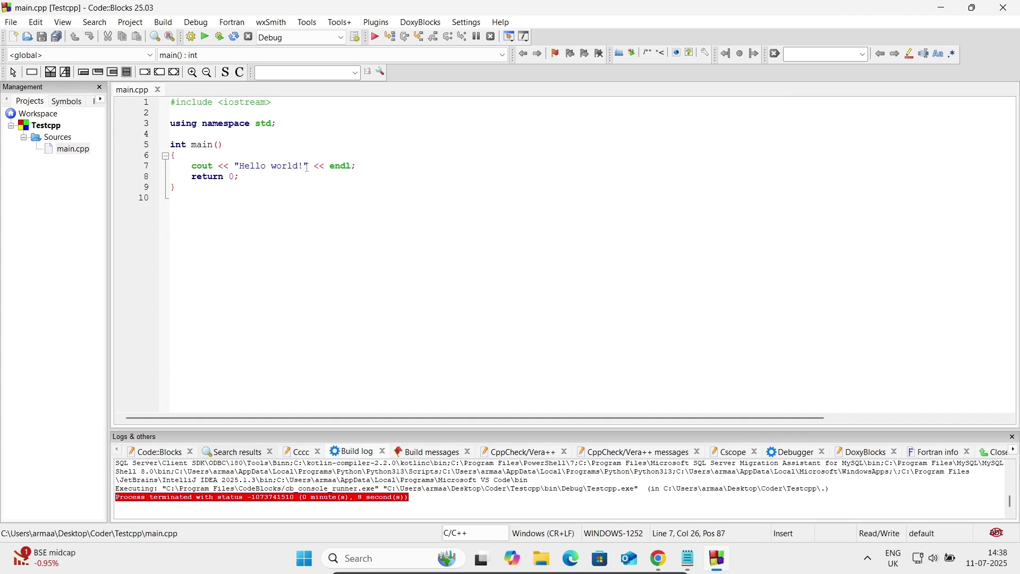
type("!!!")
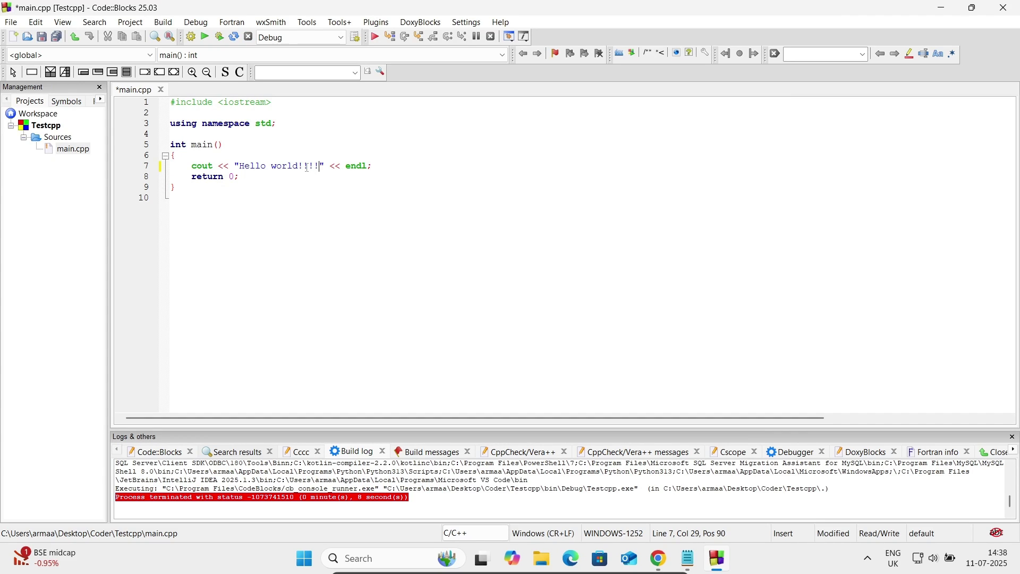
type("0")
type("K")
left_click(41, 38)
Step: Build and run the edited program, dismiss its console window, and switch to Zedd.txt in Notepad
left_click(173, 25)
left_click(187, 38)
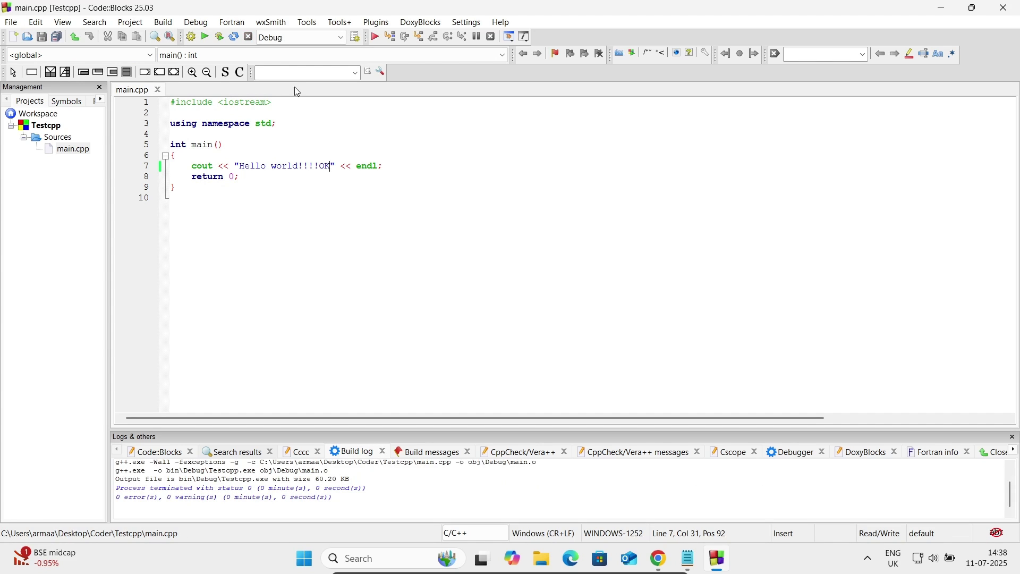
left_click(204, 37)
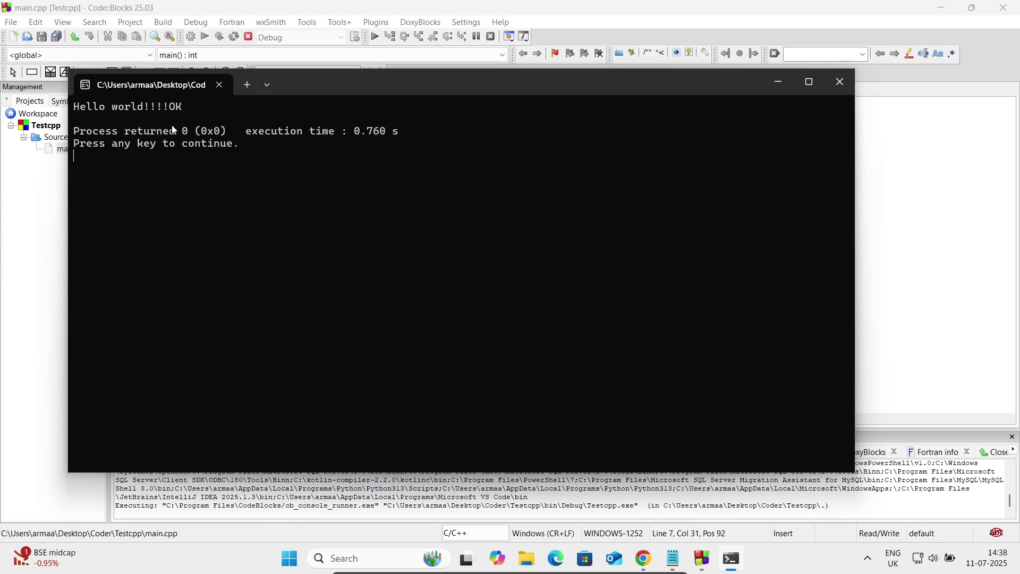
key("Return")
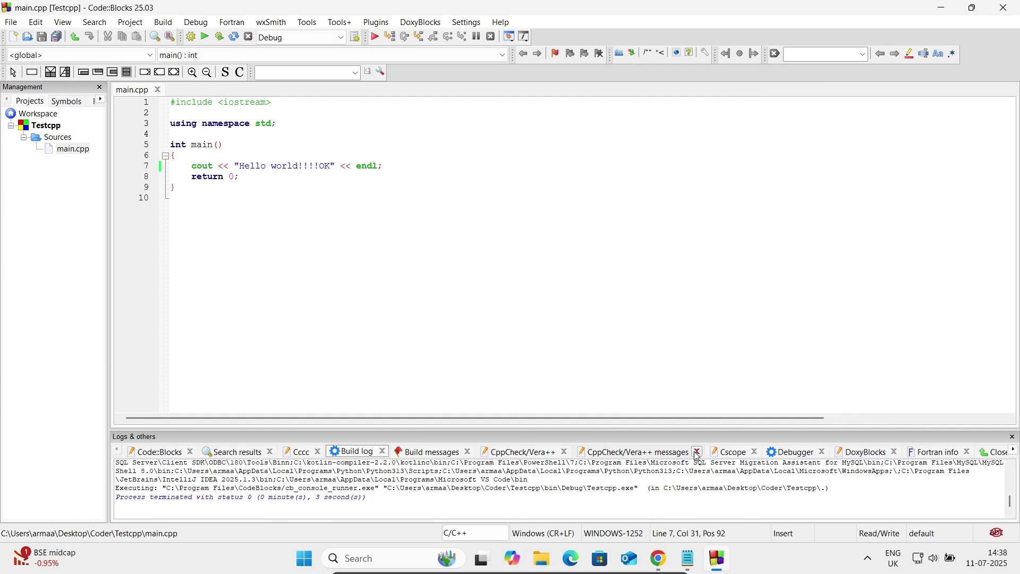
left_click(688, 558)
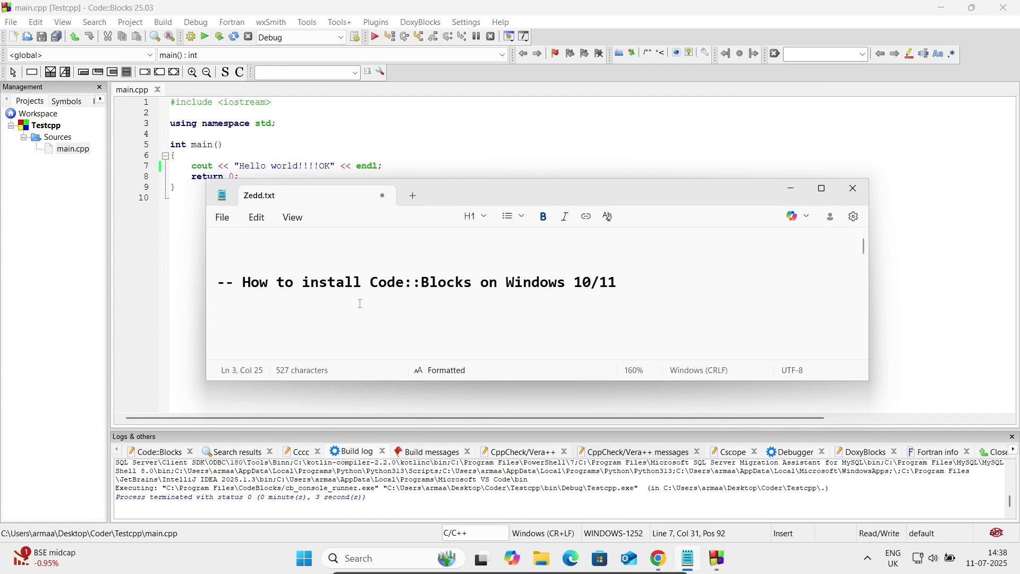